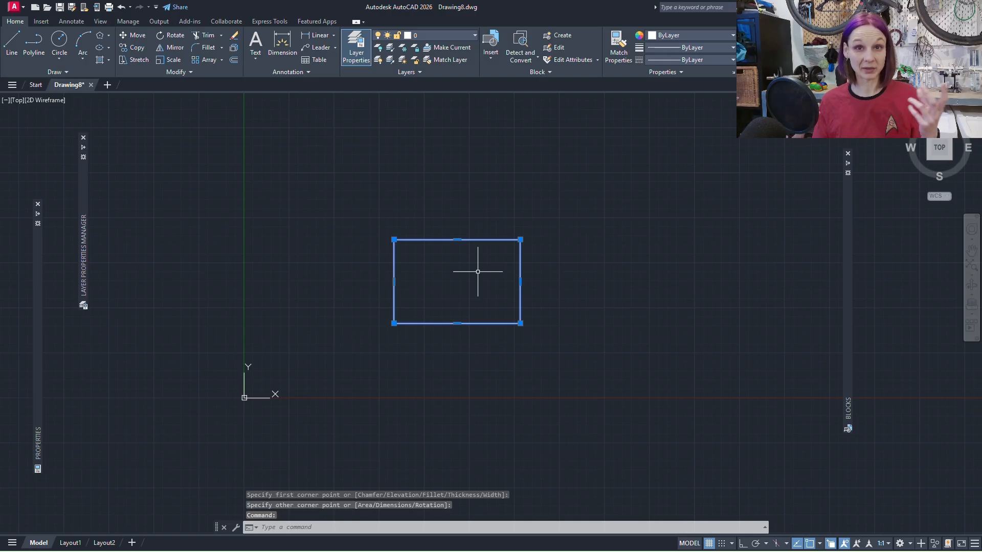
# - Turn on inferred geometric constraints by setting CONSTRAINTINFER to 1
pyautogui.press('Escape')
pyautogui.write('const')
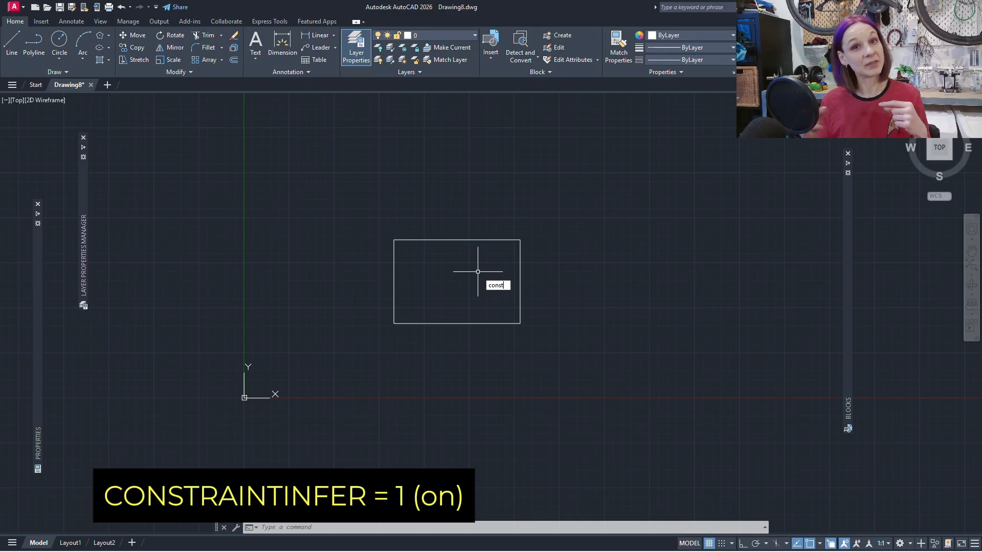
pyautogui.write('raintinfer')
pyautogui.press('Return')
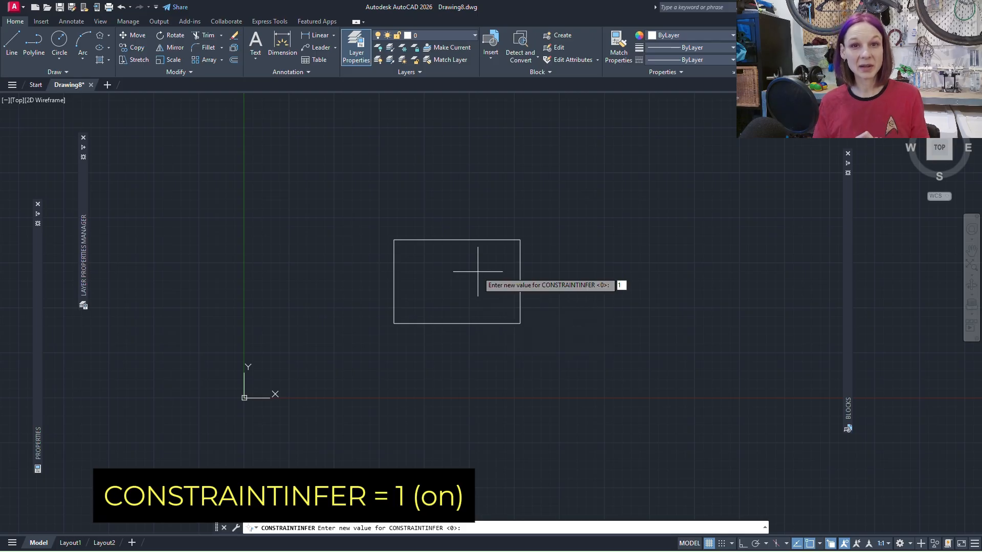
pyautogui.press('Return')
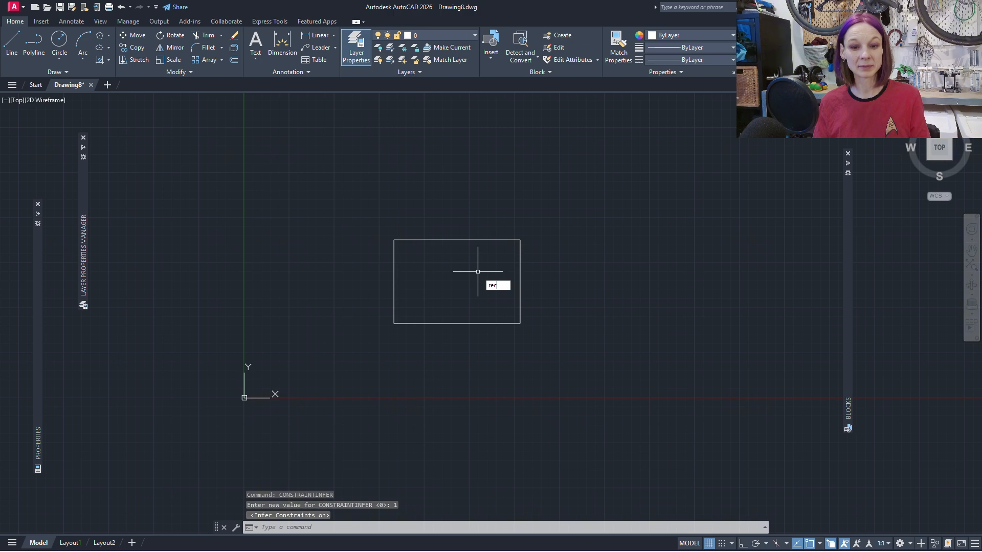
# - Draw a second rectangle beside the existing one and select it to examine its inferred constraints
pyautogui.write('rec')
pyautogui.press('Return')
pyautogui.click(560, 216)
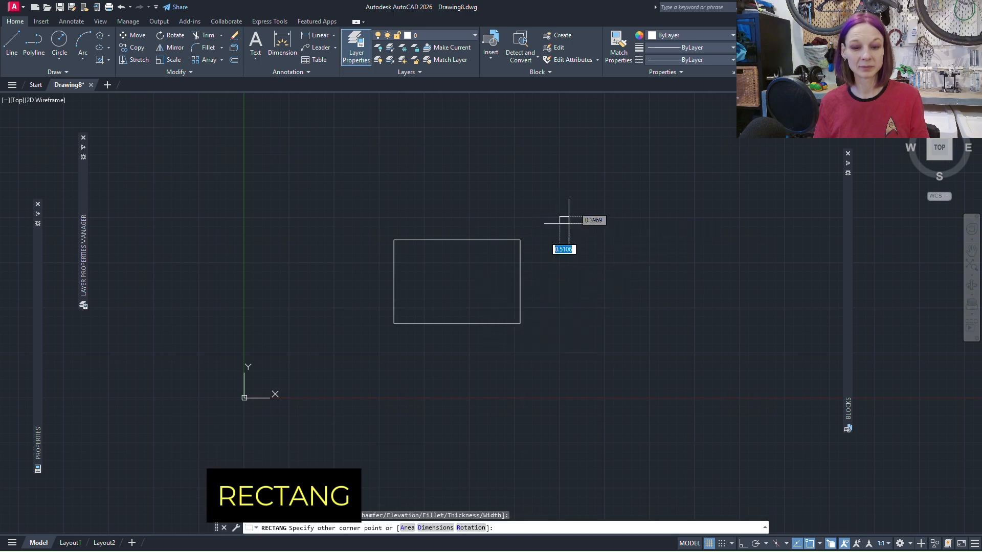
pyautogui.click(641, 300)
pyautogui.click(637, 301)
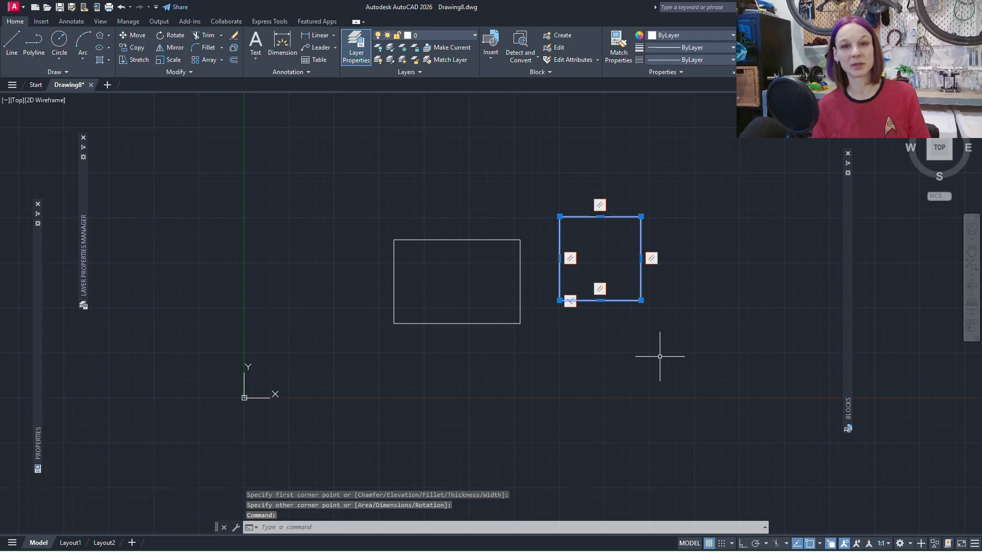
# - Delete both rectangles from the drawing
pyautogui.click(701, 336)
pyautogui.click(355, 147)
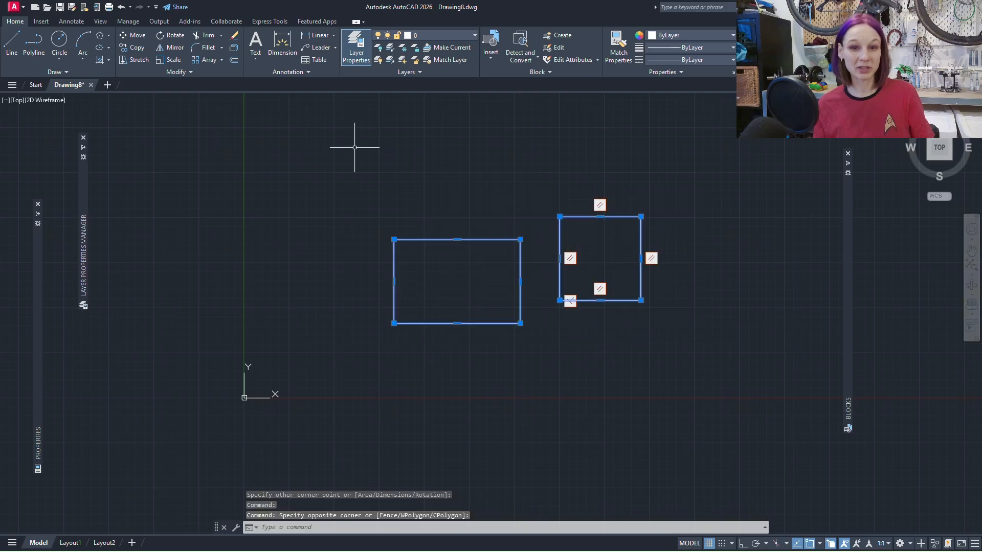
pyautogui.press('Delete')
# - Draw an upright rectangle in the empty area above and to the right of the origin
pyautogui.write('RECTANG')
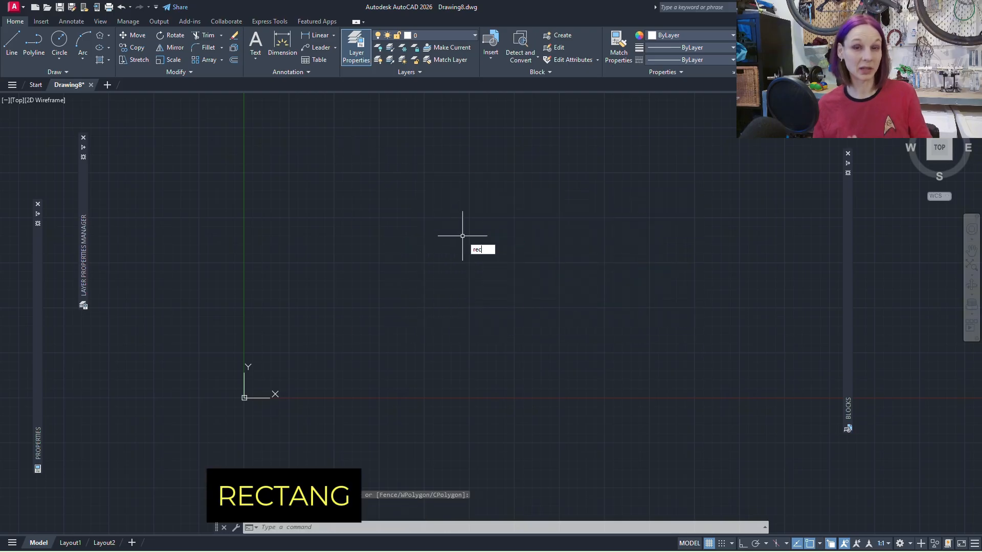
pyautogui.press('Return')
pyautogui.click(452, 211)
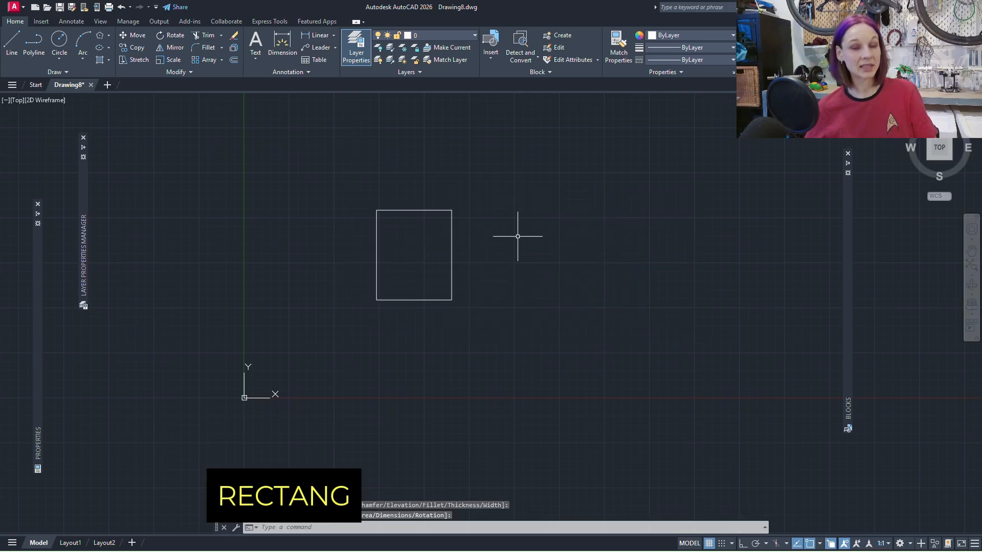
# - Draw two end-to-end rectangles, each about 2.49 units high, extending rightward from the upright rectangle with their top edges aligned
pyautogui.press('Return')
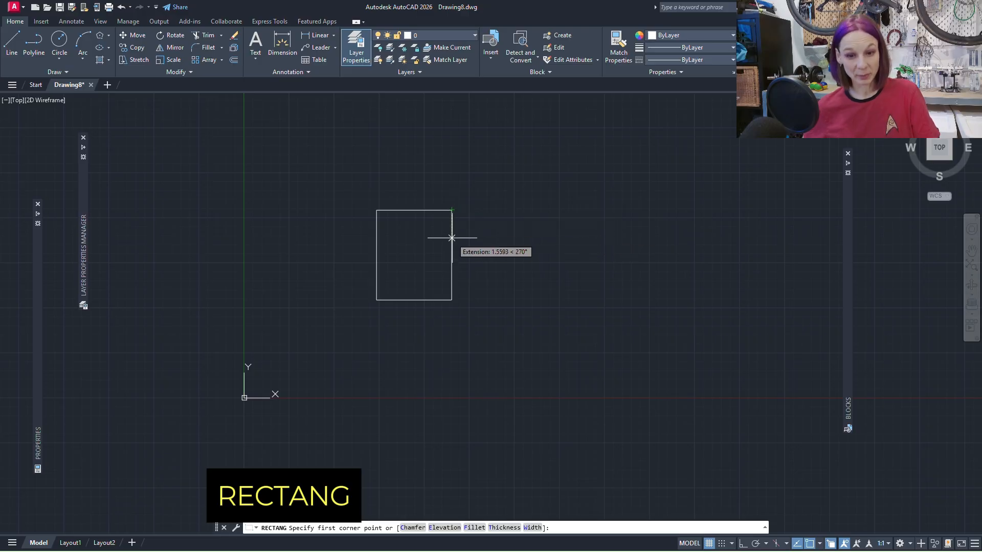
pyautogui.click(451, 254)
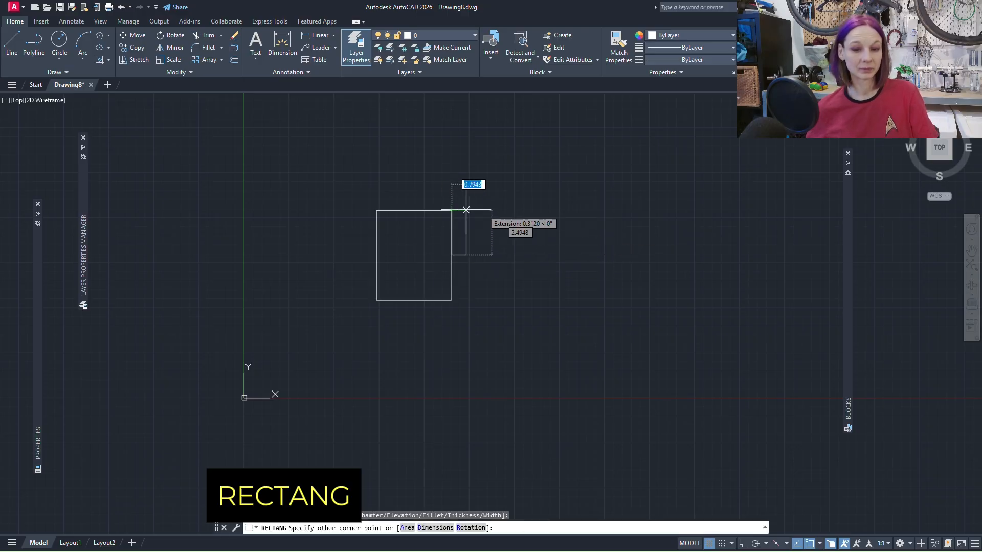
pyautogui.click(596, 210)
pyautogui.press('Return')
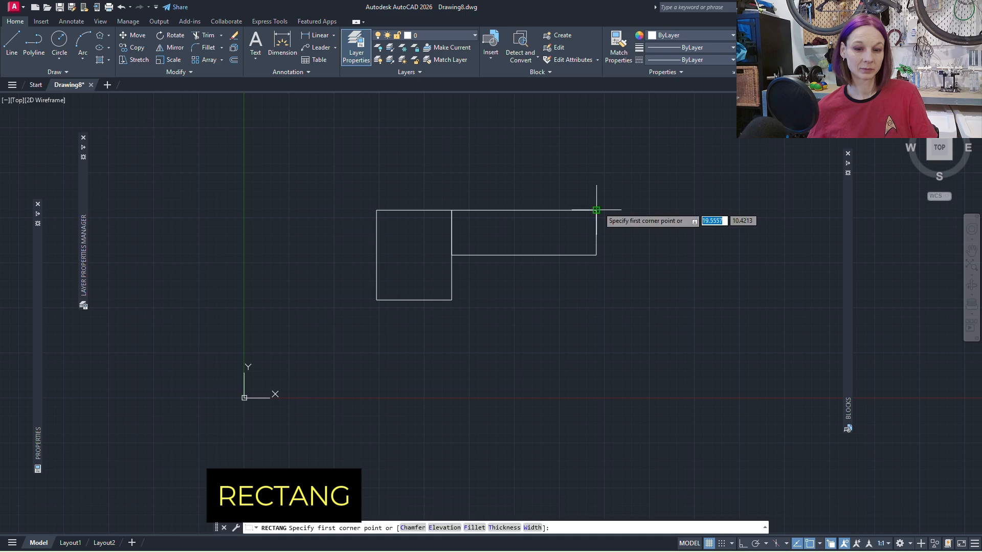
pyautogui.click(596, 210)
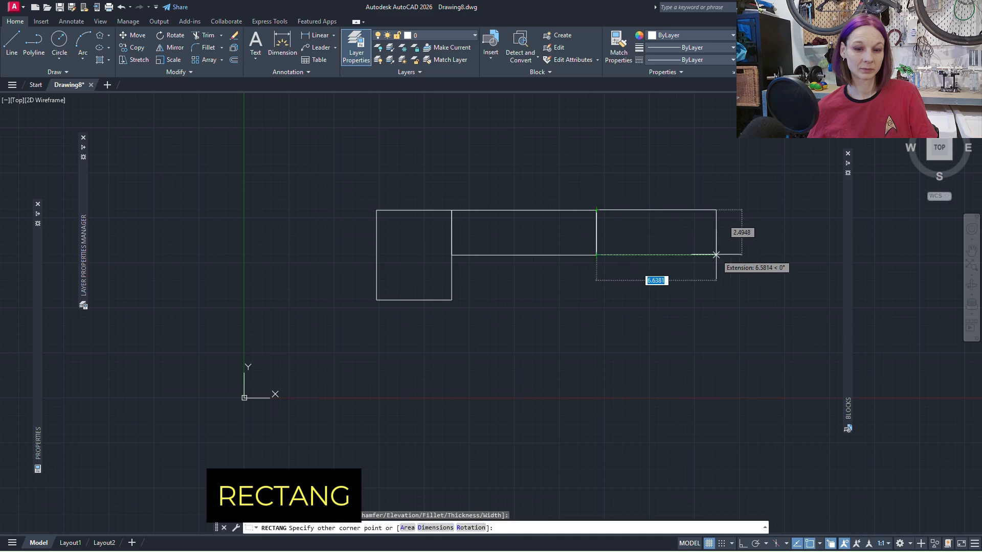
pyautogui.click(728, 254)
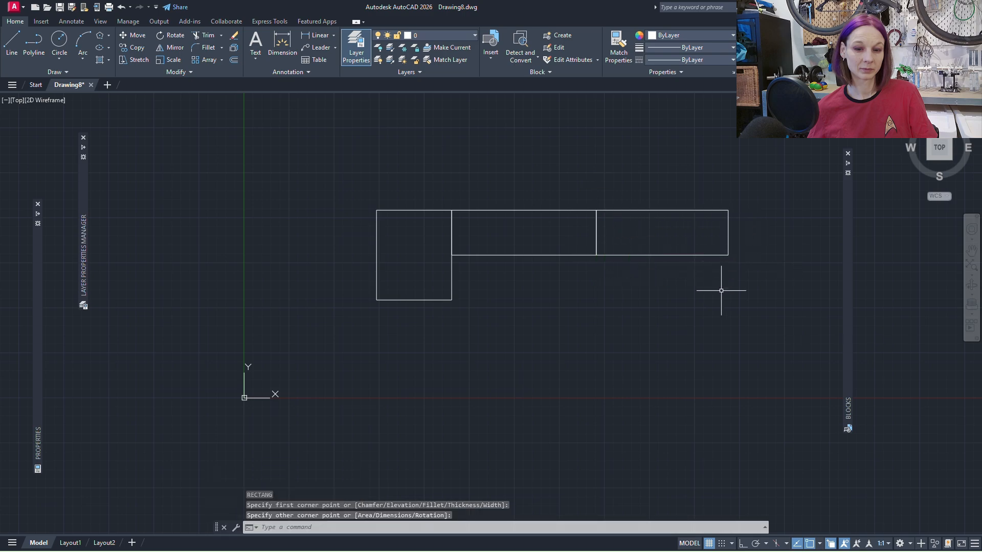
# - Draw a vertical line straight down from the lower-right corner of the last rectangle
pyautogui.write('line')
pyautogui.press('Return')
pyautogui.click(729, 254)
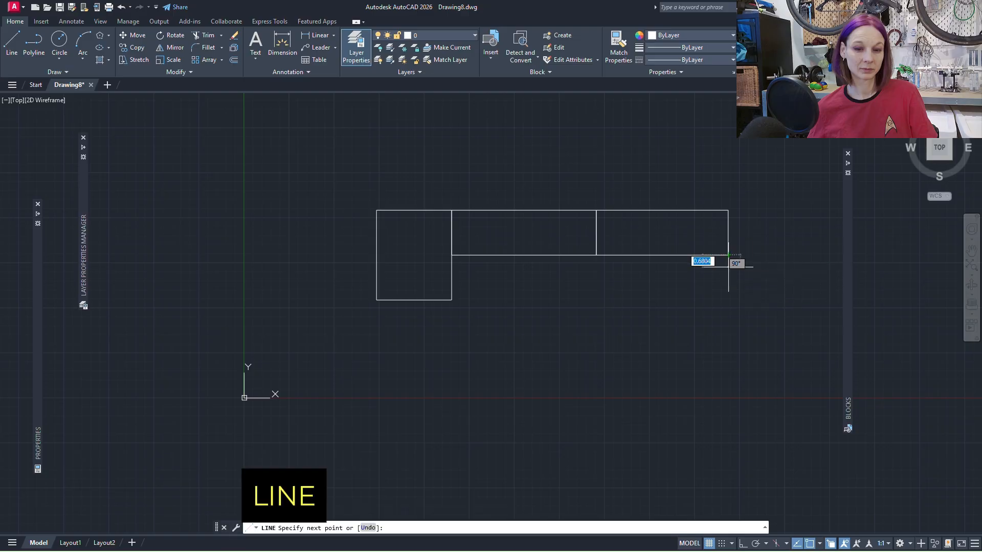
pyautogui.click(728, 312)
pyautogui.press('Return')
# - Draw a small circle centred on the lower end of the vertical line
pyautogui.write('circle')
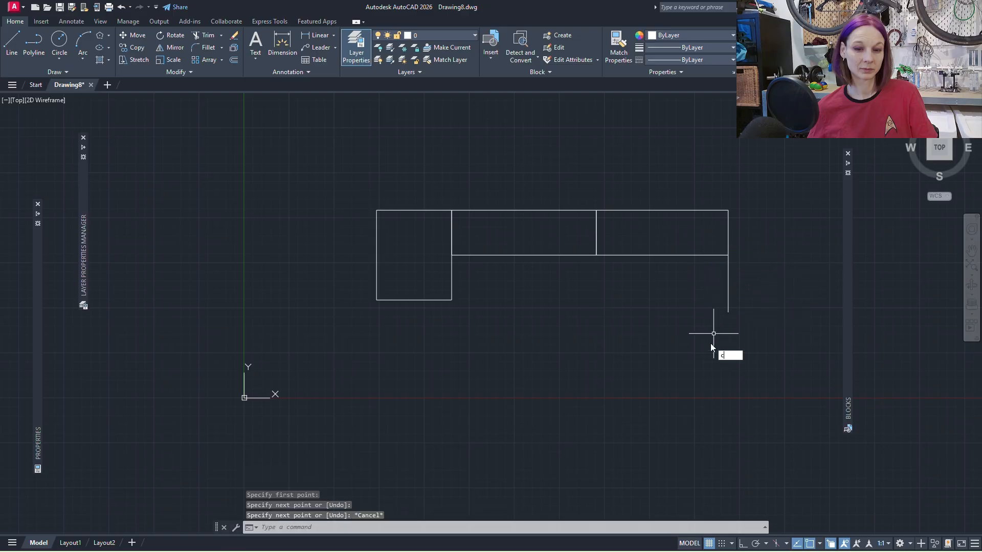
pyautogui.press('Return')
pyautogui.click(729, 312)
pyautogui.click(716, 320)
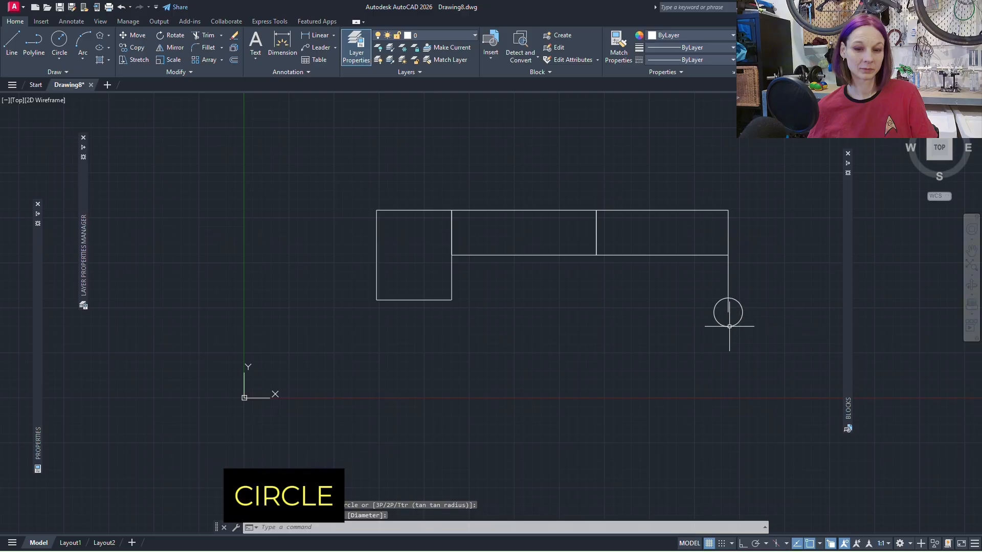
# - Select all the geometry to examine its inferred constraints, and clear the selection
pyautogui.click(765, 358)
pyautogui.click(271, 156)
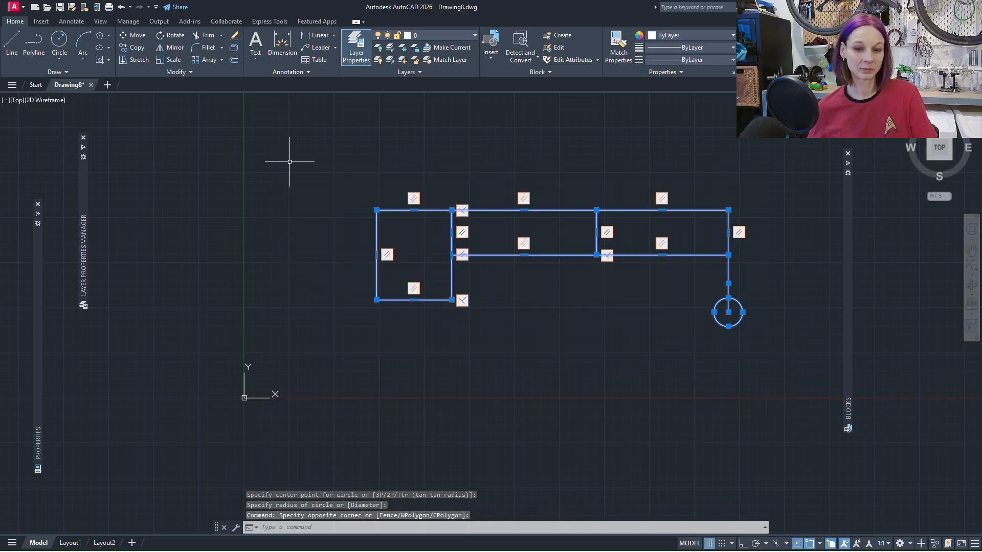
pyautogui.press('Escape')
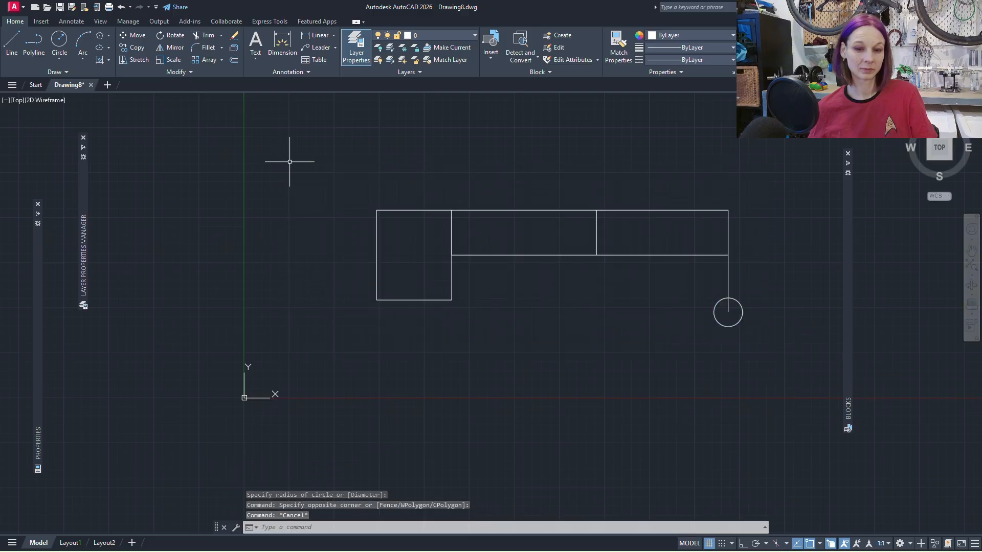
# - Try stretching the upright rectangle from its bottom-edge midpoint and its lower-left corner to test how the connected shapes move
pyautogui.click(414, 300)
pyautogui.click(413, 300)
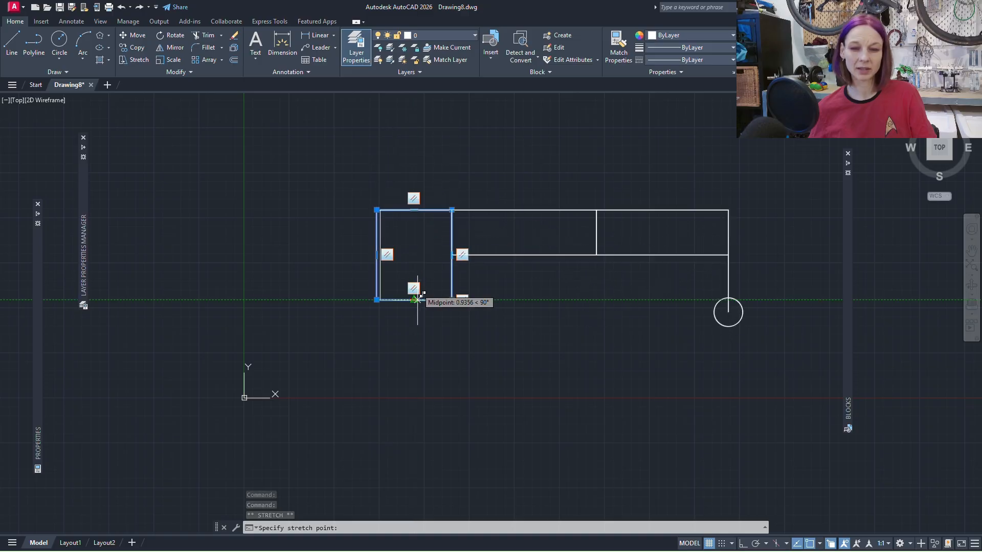
pyautogui.press('Escape')
pyautogui.click(376, 301)
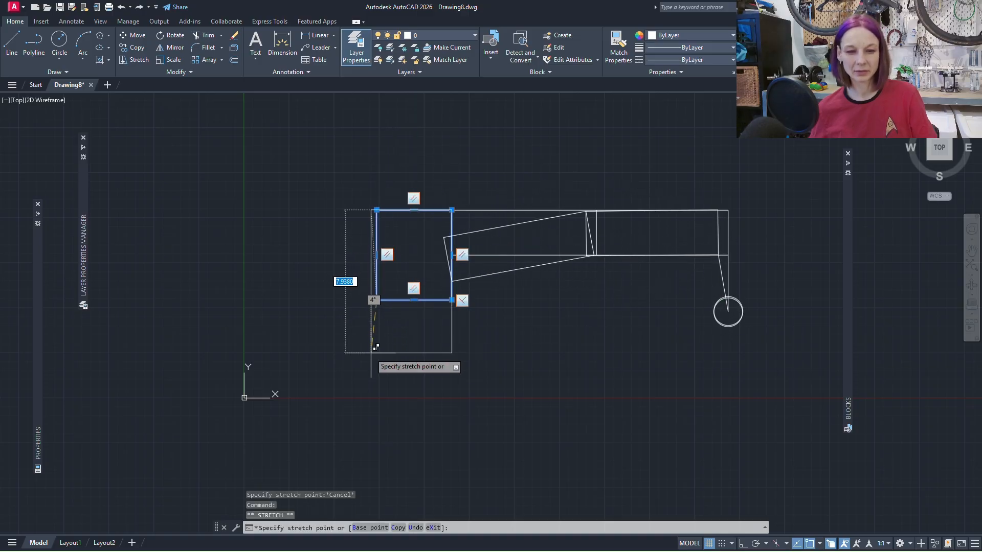
pyautogui.press('Escape')
pyautogui.press('Escape')
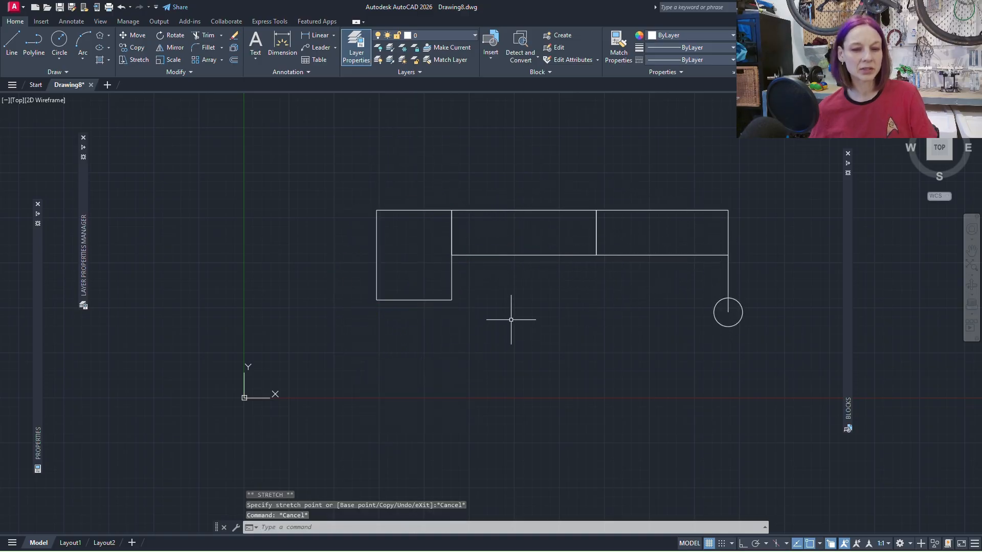
# - Convert all the objects into a block named "boom" with the upright rectangle's lower-left corner as base point
pyautogui.click(783, 353)
pyautogui.click(347, 183)
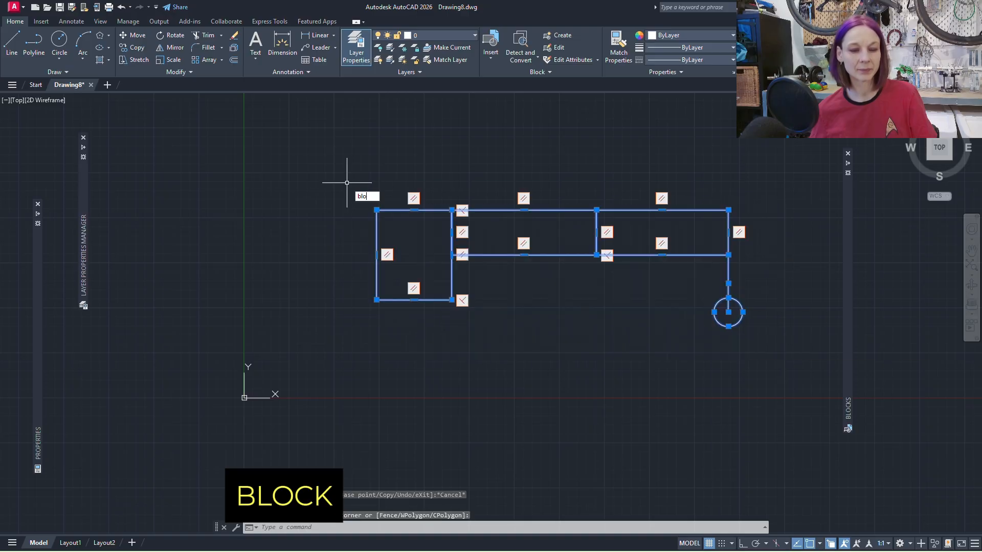
pyautogui.write('block')
pyautogui.press('Return')
pyautogui.write('boom')
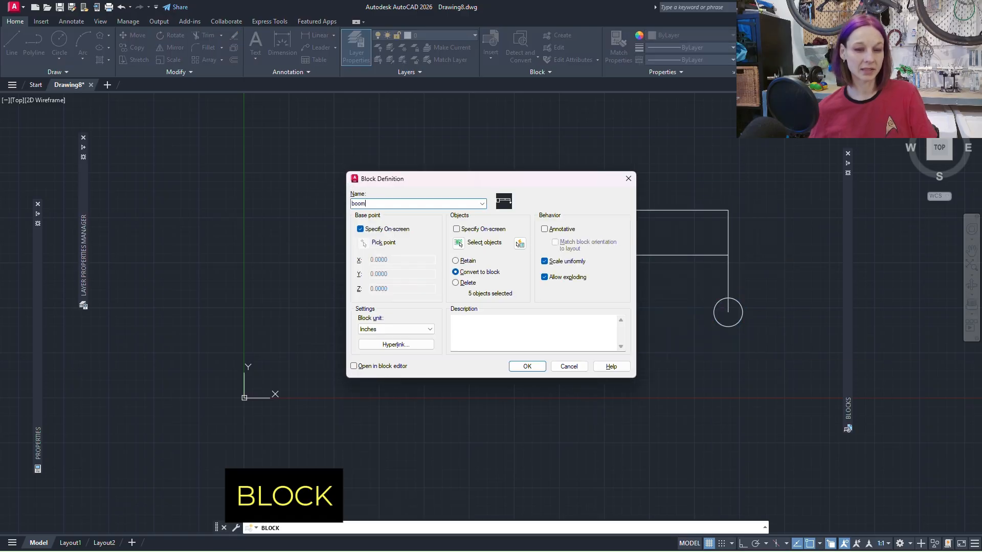
pyautogui.press('Return')
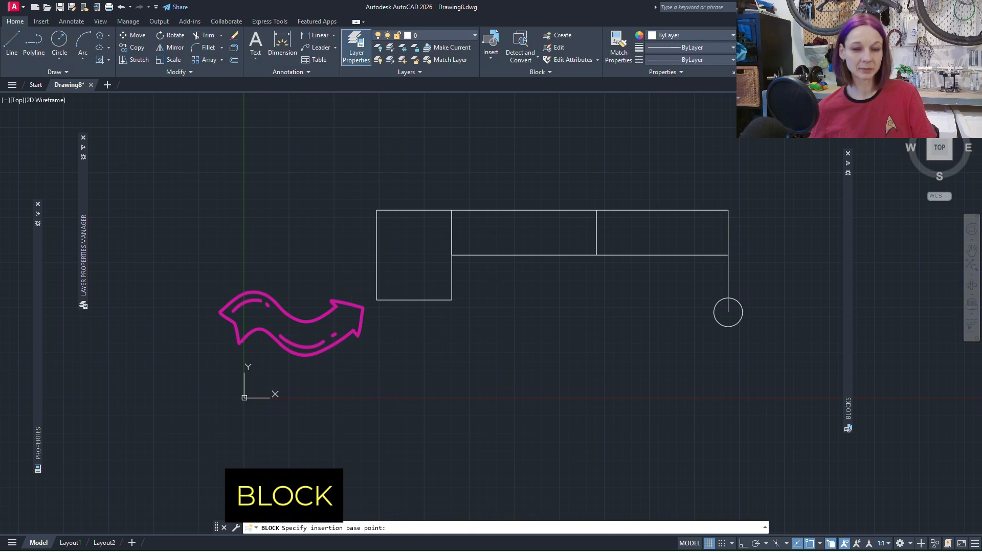
pyautogui.click(380, 302)
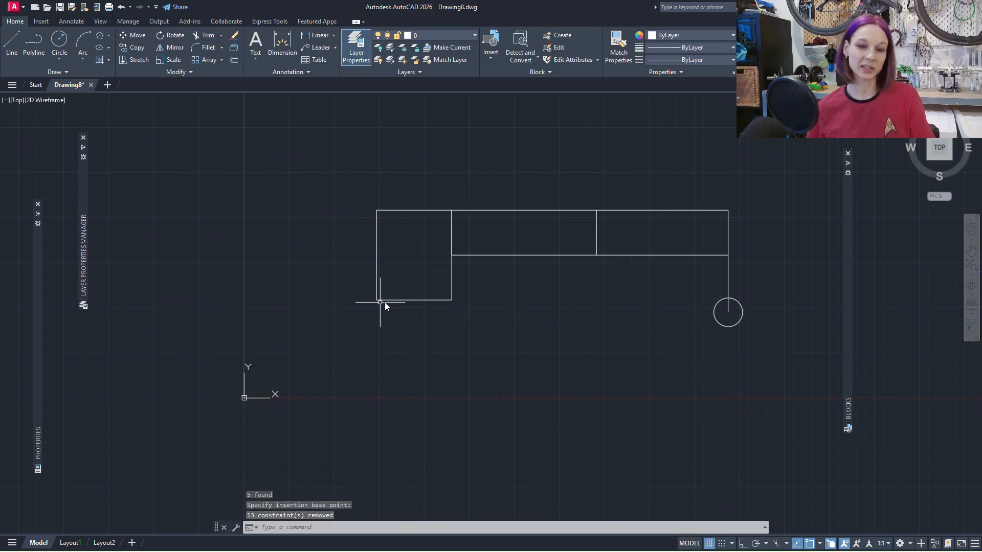
# - Open the boom block for editing and display all its geometric constraints
pyautogui.doubleClick(518, 256)
pyautogui.click(495, 353)
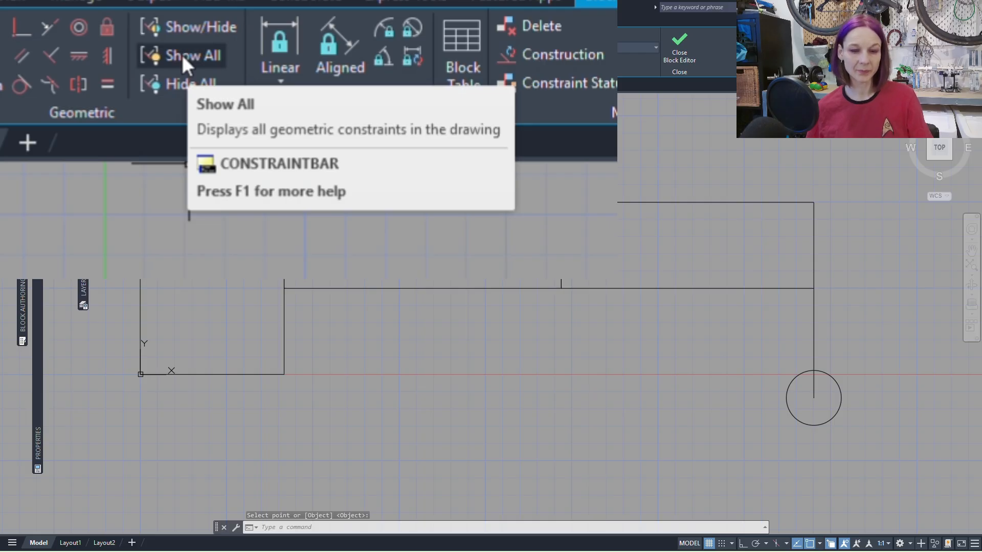
pyautogui.click(175, 48)
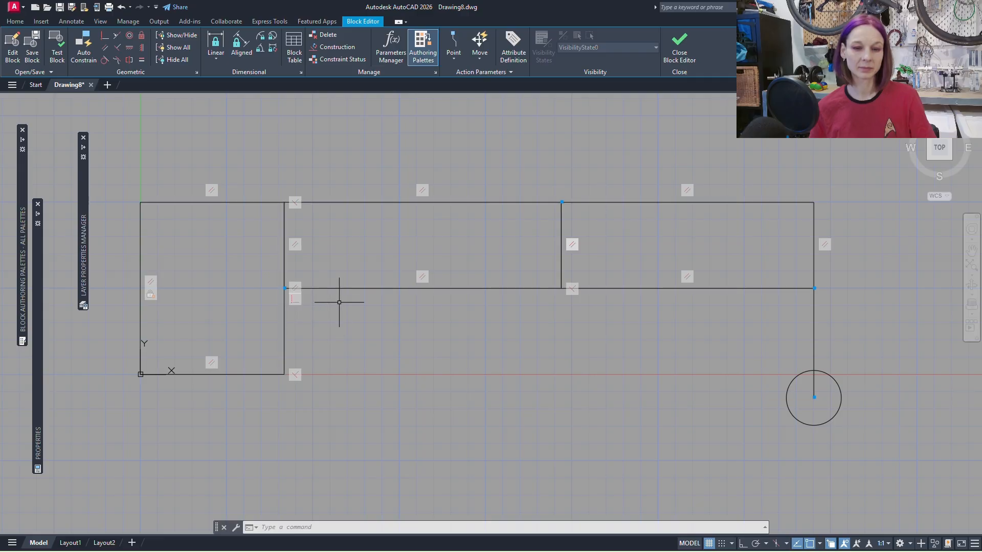
# - Try rotating the middle rectangle about its upper-right corner to test the constraints
pyautogui.click(398, 288)
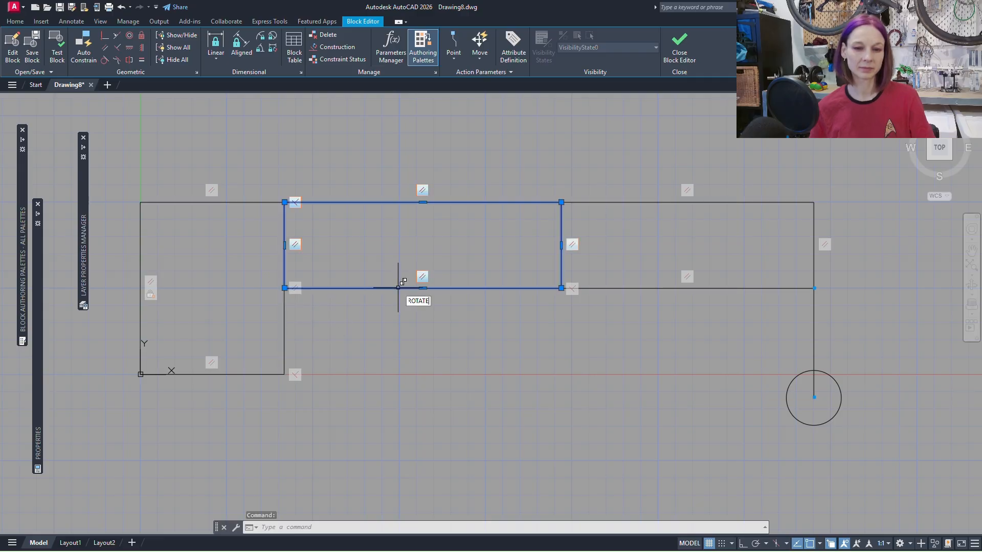
pyautogui.press('Return')
pyautogui.click(561, 202)
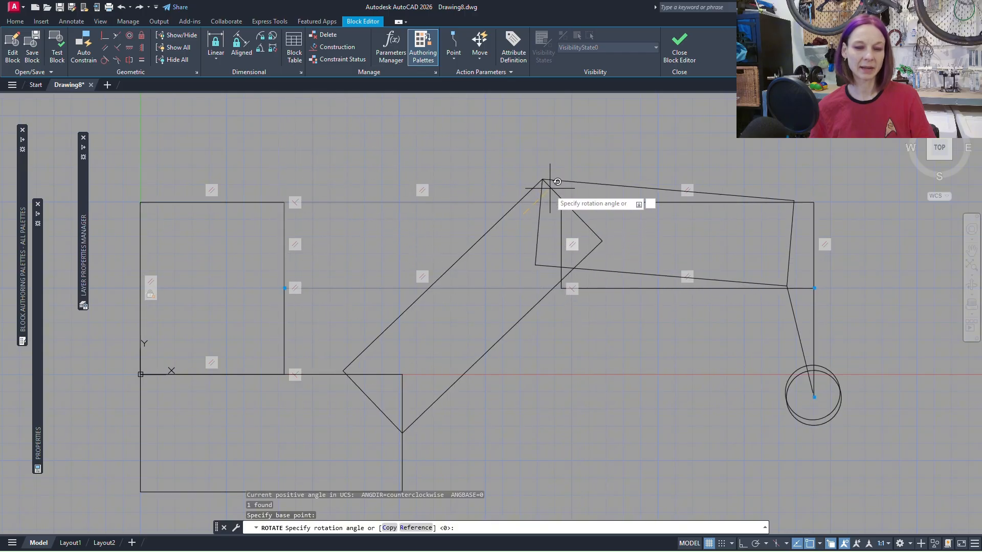
pyautogui.press('Escape')
pyautogui.press('Escape')
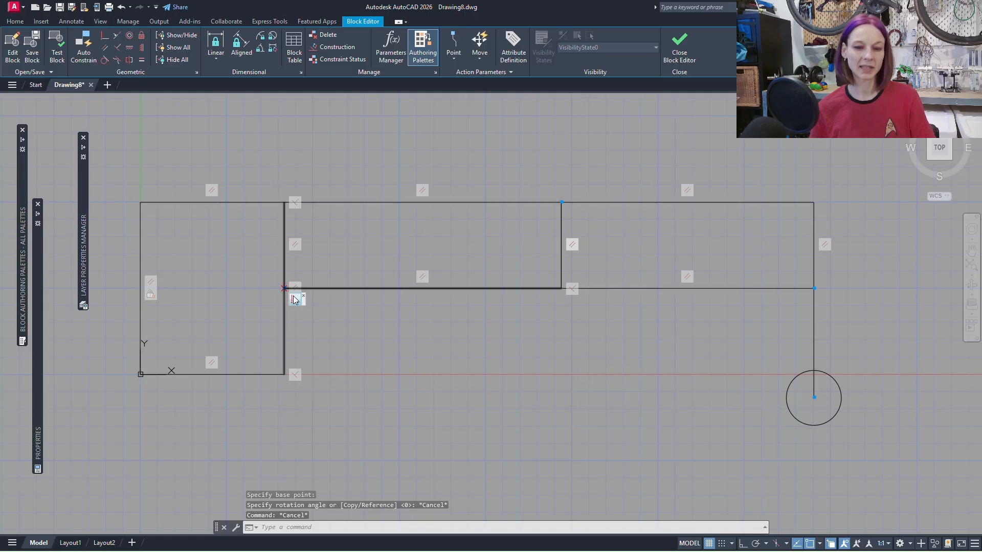
# - Delete the coincident constraint at the middle rectangle's lower-left corner and make its upper-left corner coincident with the upright rectangle's upper-right corner
pyautogui.rightClick(295, 300)
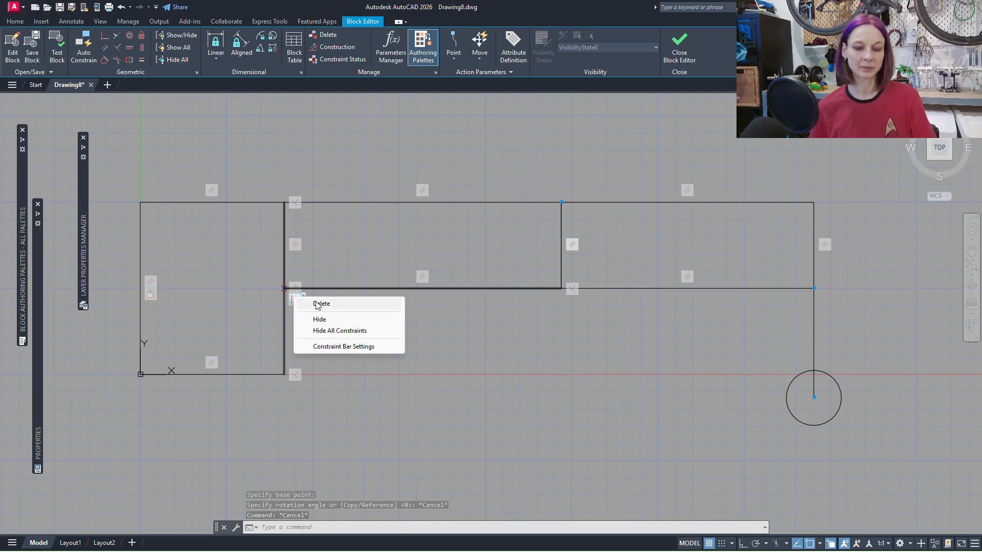
pyautogui.click(317, 304)
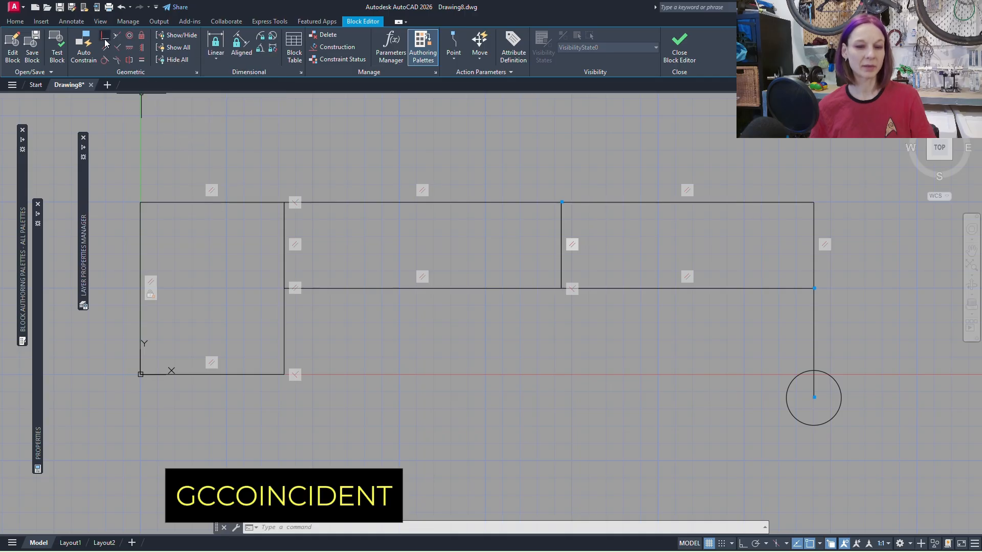
pyautogui.click(105, 43)
pyautogui.click(284, 202)
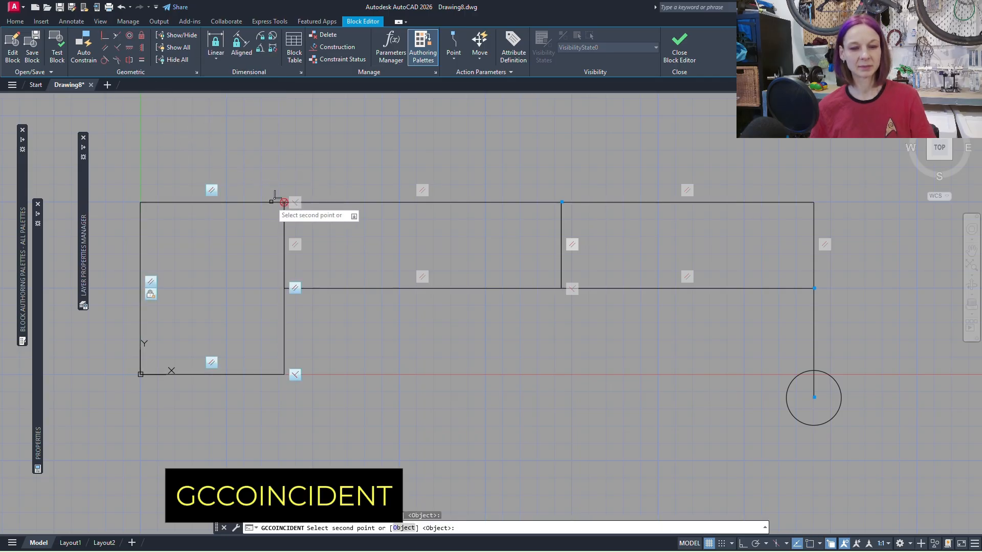
pyautogui.click(322, 202)
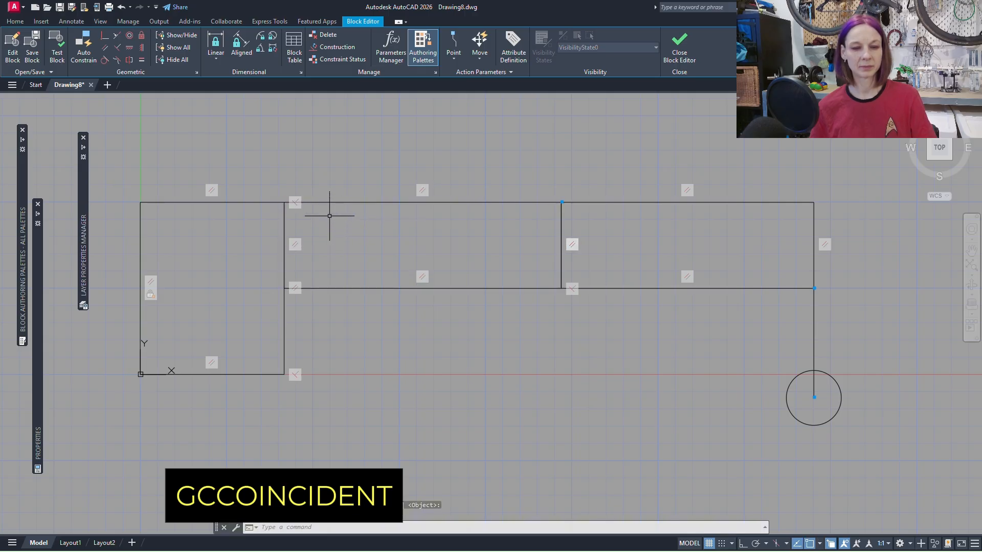
# - Apply vertical constraints to the upright rectangle's right edge and to the line hanging down to the circle
pyautogui.click(141, 48)
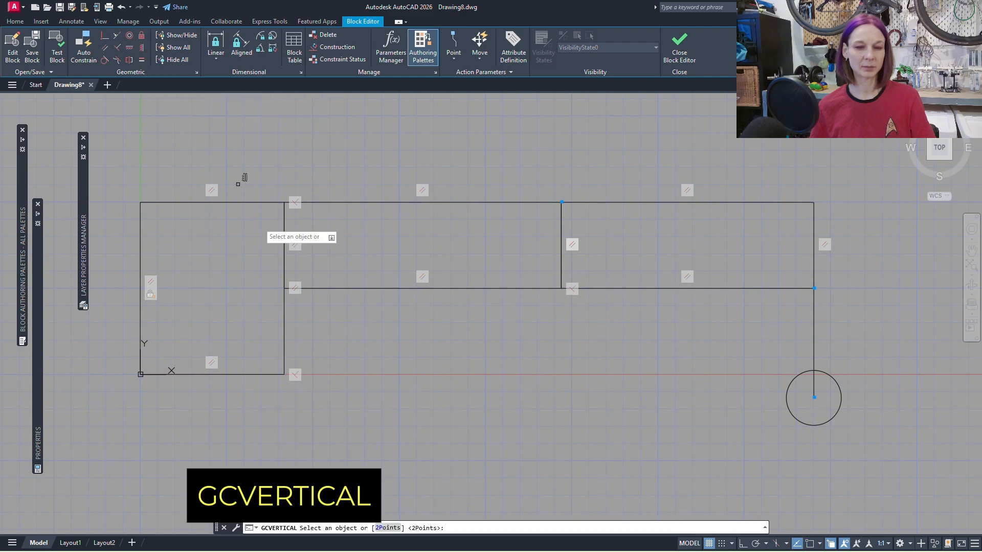
pyautogui.click(284, 299)
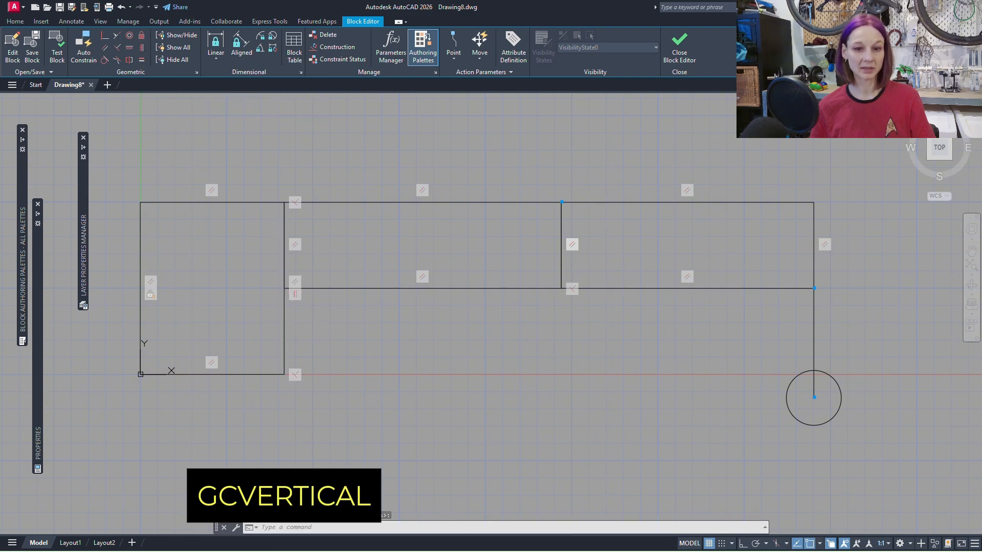
pyautogui.press('Return')
pyautogui.click(813, 323)
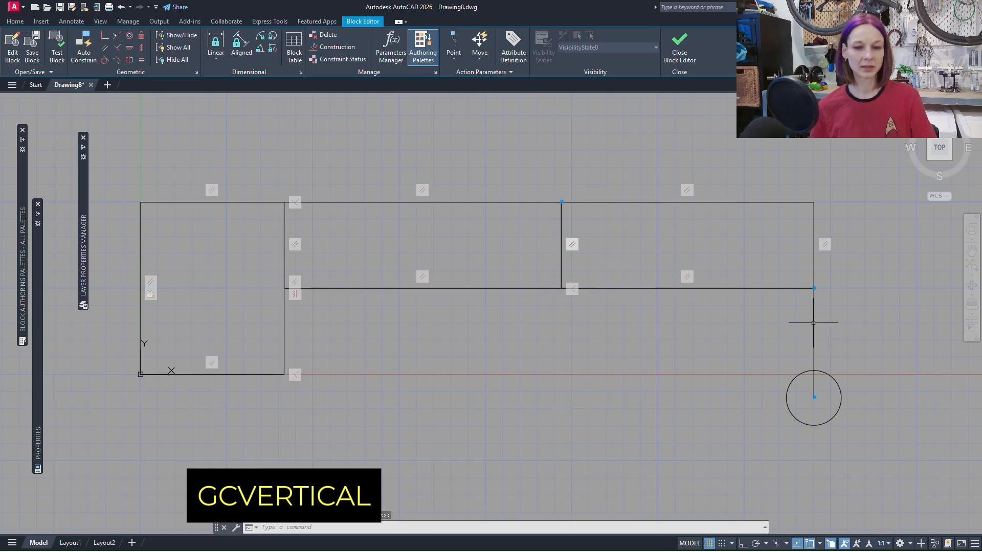
# - Try stretching the far-right rectangle by its upper-left corner to test how the connected parts move
pyautogui.click(562, 212)
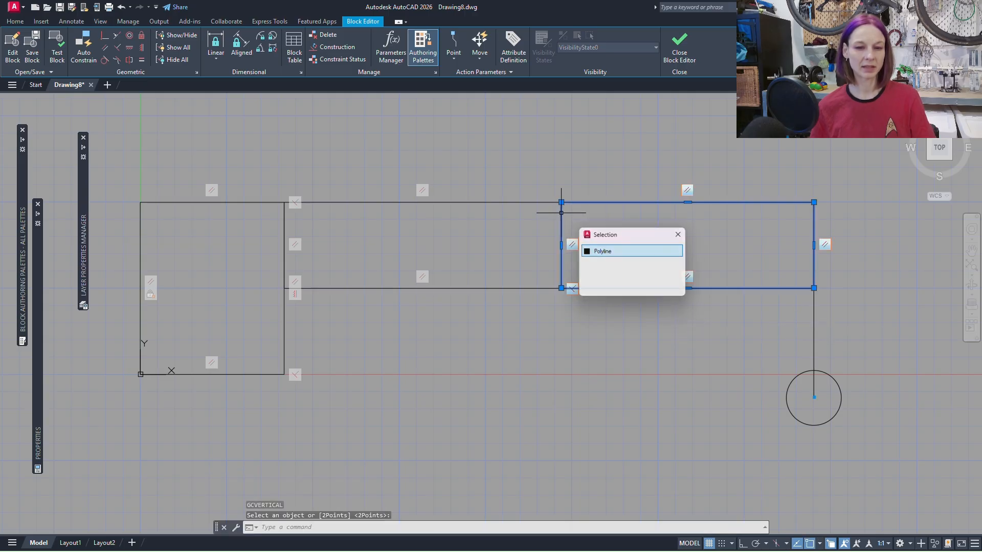
pyautogui.click(603, 251)
pyautogui.click(562, 203)
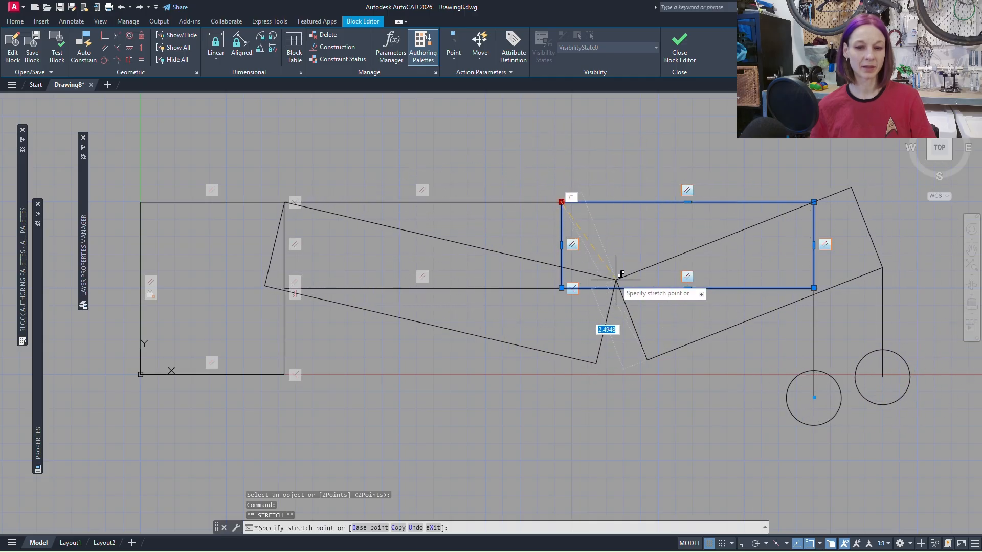
pyautogui.press('Escape')
pyautogui.press('Escape')
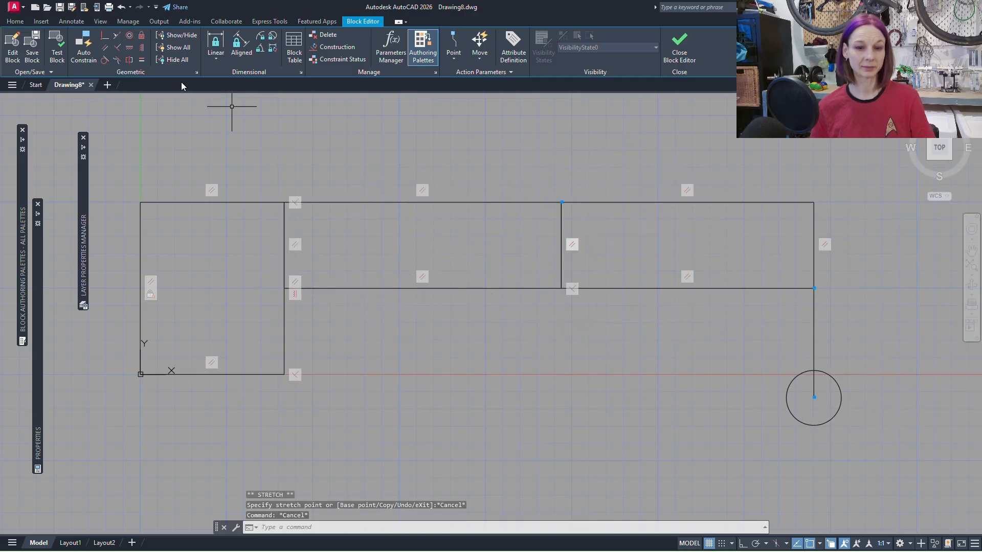
# - Make the upper edges of the middle and far-right rectangles collinear, and make their lower edges collinear too
pyautogui.click(118, 37)
pyautogui.click(469, 201)
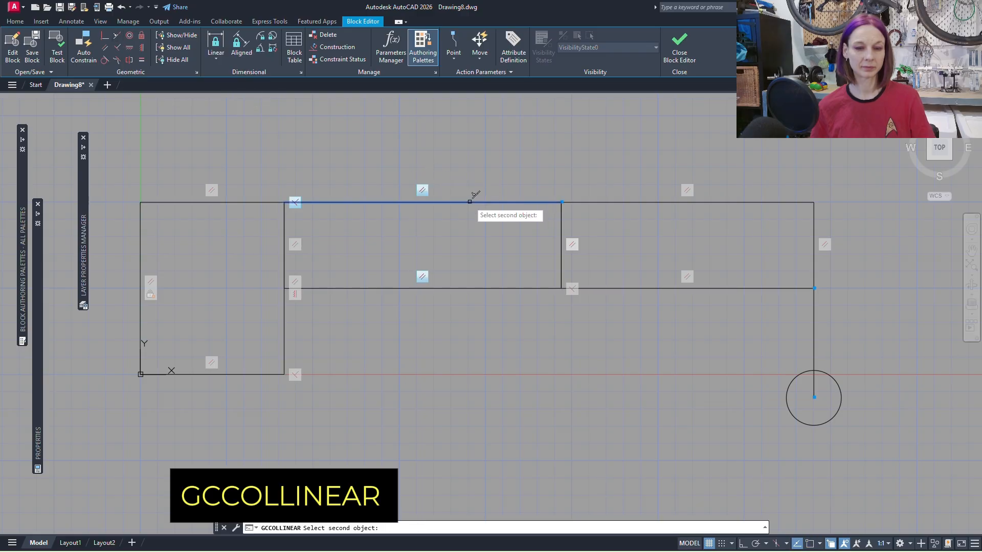
pyautogui.click(601, 201)
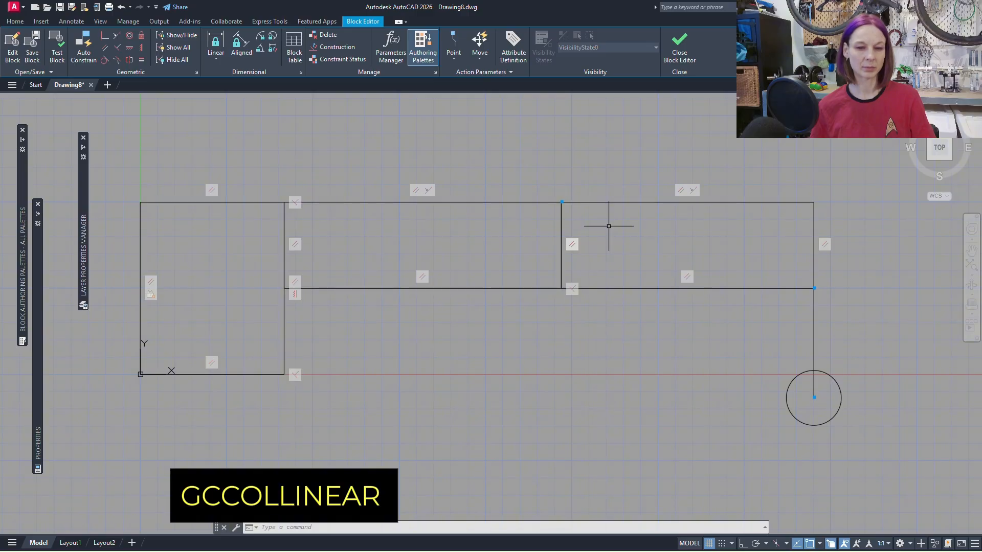
pyautogui.press('Return')
pyautogui.click(535, 287)
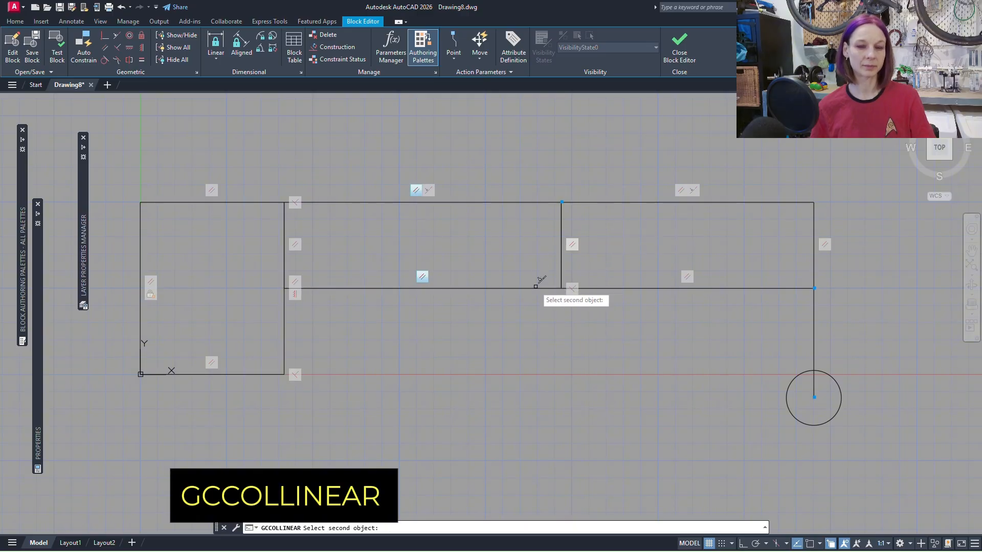
pyautogui.click(612, 288)
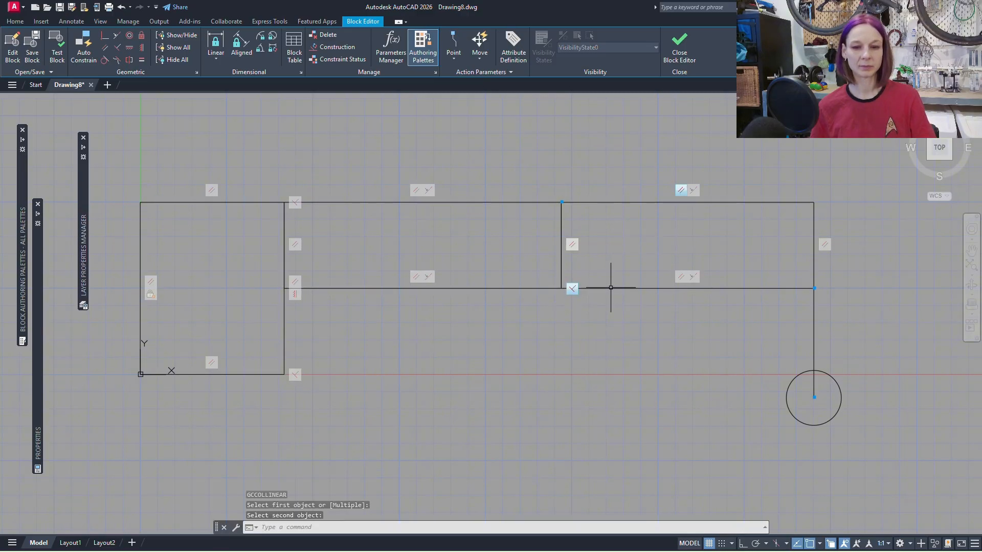
# - Try stretching the far-right rectangle by its upper-right corner to test the collinear constraints
pyautogui.click(611, 288)
pyautogui.click(814, 202)
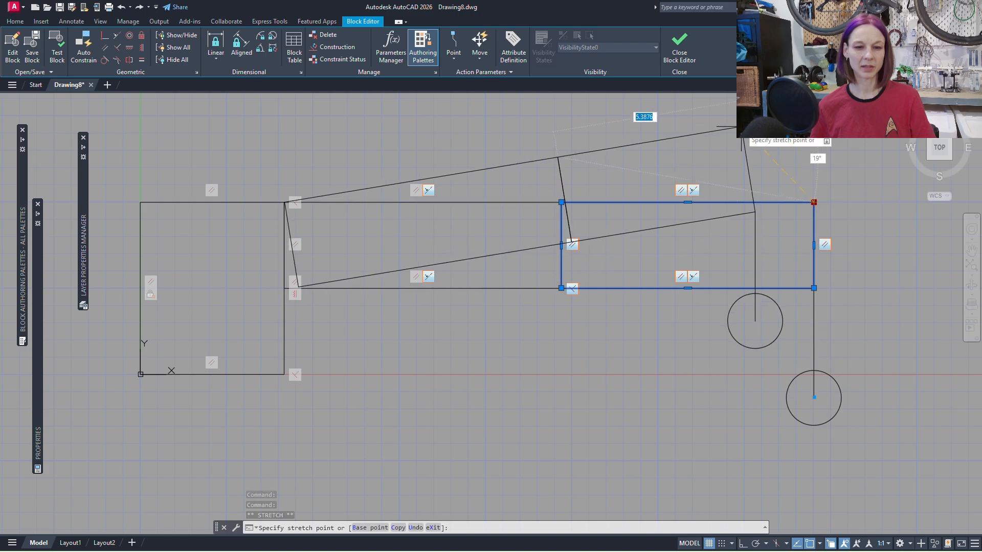
pyautogui.press('Escape')
pyautogui.press('Escape')
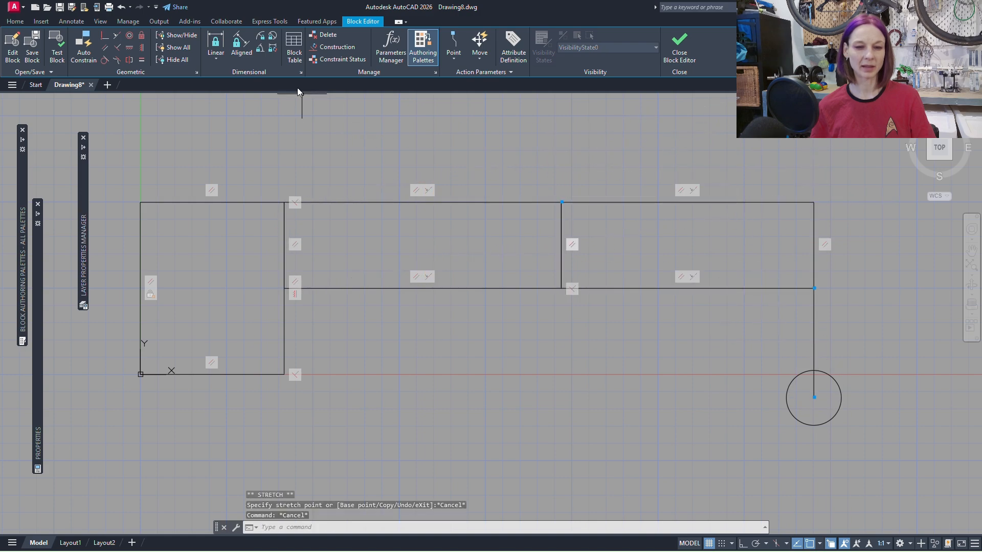
# - Add a 90° angular constraint parameter between the upright rectangle's right edge and the middle rectangle's lower edge
pyautogui.click(261, 48)
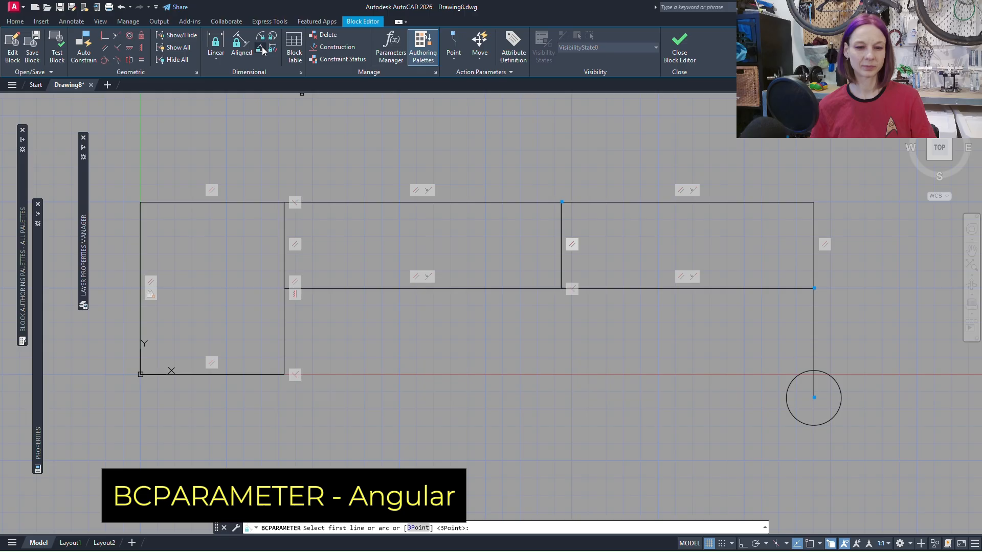
pyautogui.click(285, 309)
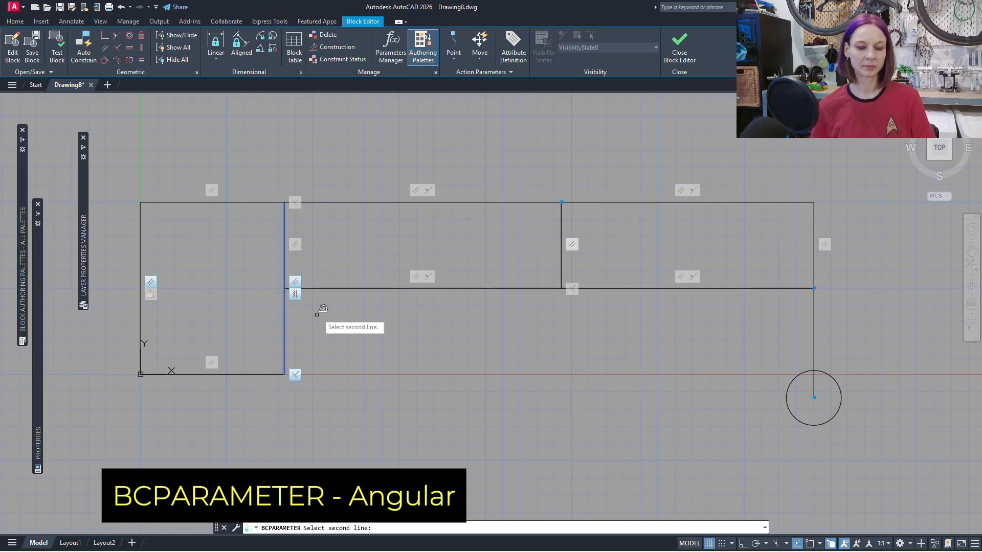
pyautogui.click(410, 288)
pyautogui.click(398, 340)
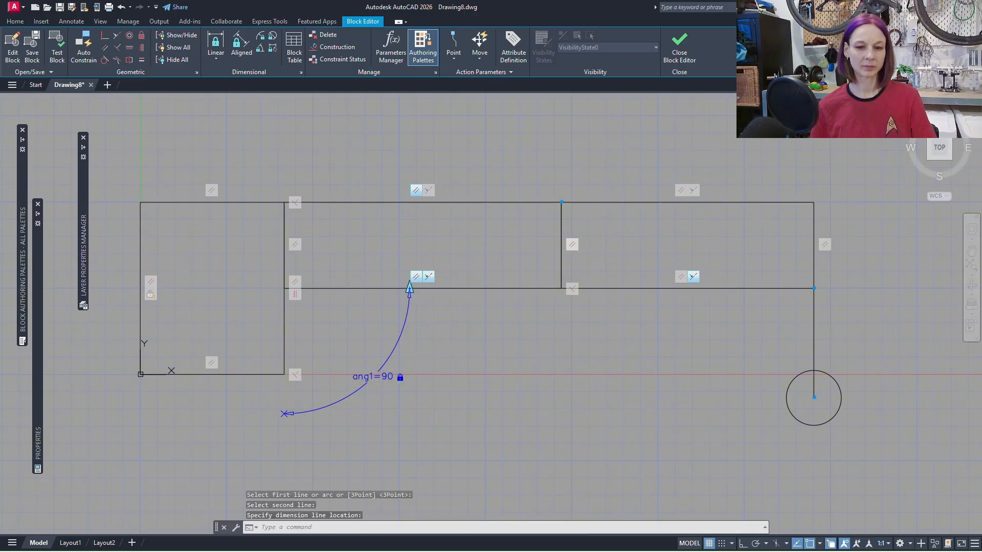
pyautogui.press('Return')
# - Add an aligned constraint parameter of 10 along the middle rectangle's lower edge, with its dimension line below
pyautogui.click(242, 45)
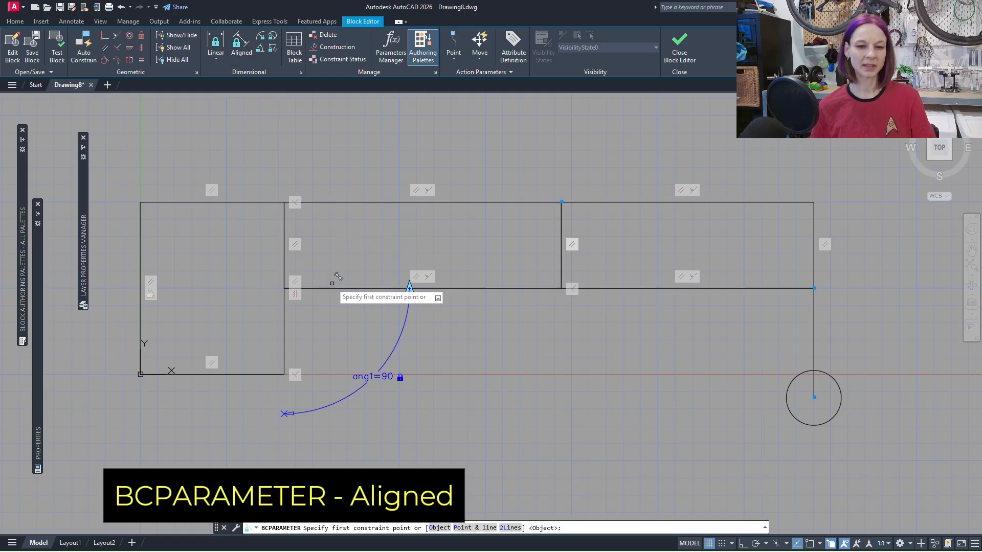
pyautogui.click(285, 287)
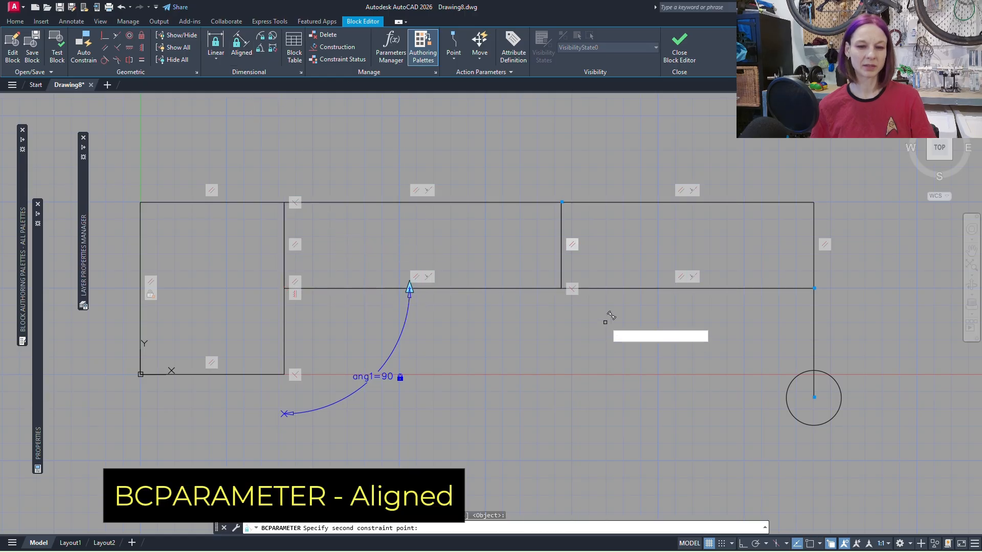
pyautogui.click(560, 285)
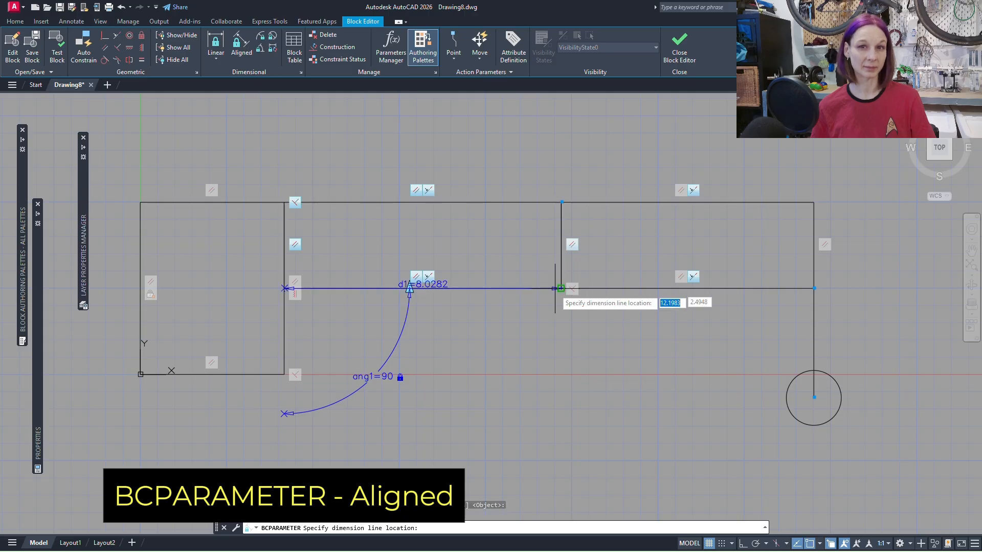
pyautogui.click(551, 328)
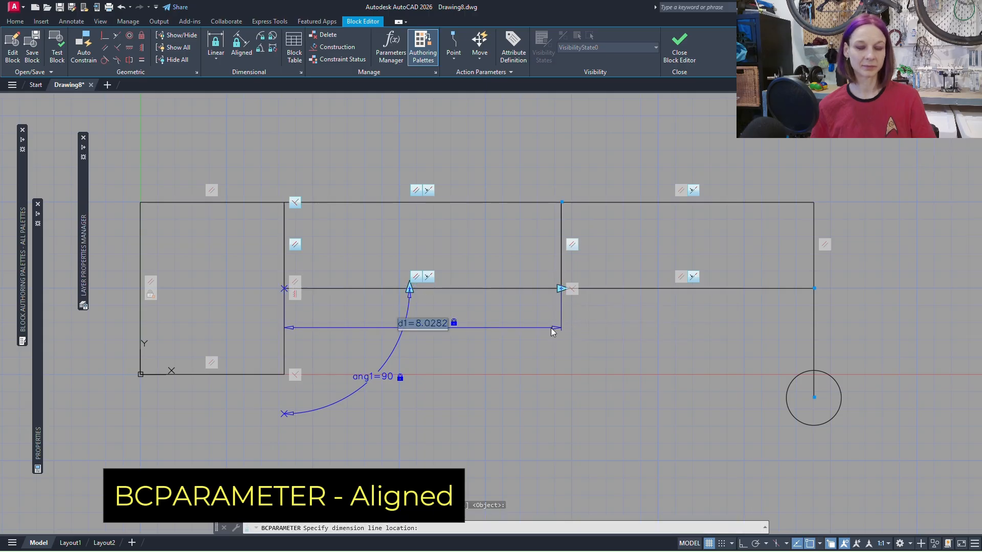
pyautogui.write('10')
pyautogui.press('Return')
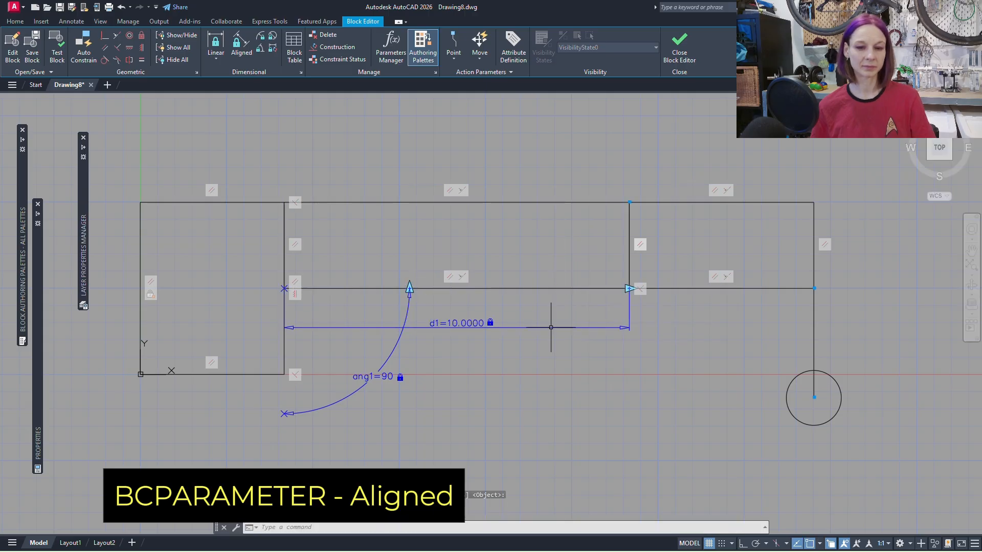
# - Add an aligned constraint parameter of 8 along the far-right rectangle's lower edge, with its dimension line below
pyautogui.press('Return')
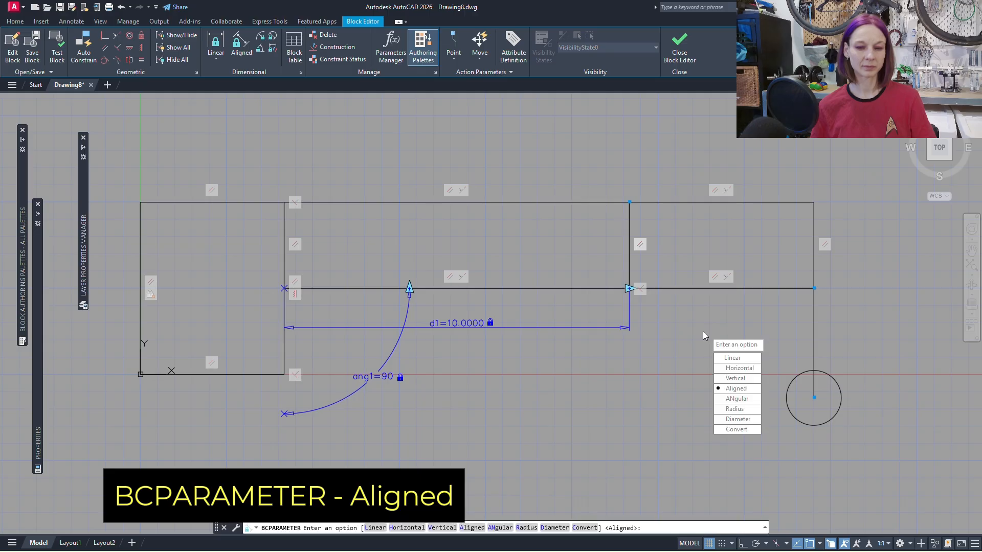
pyautogui.click(723, 392)
pyautogui.click(661, 288)
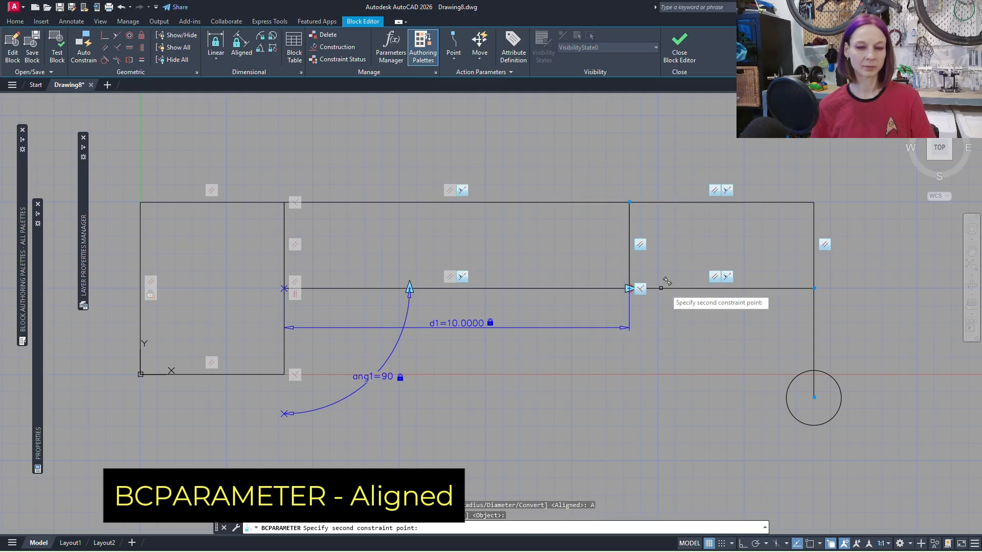
pyautogui.click(813, 289)
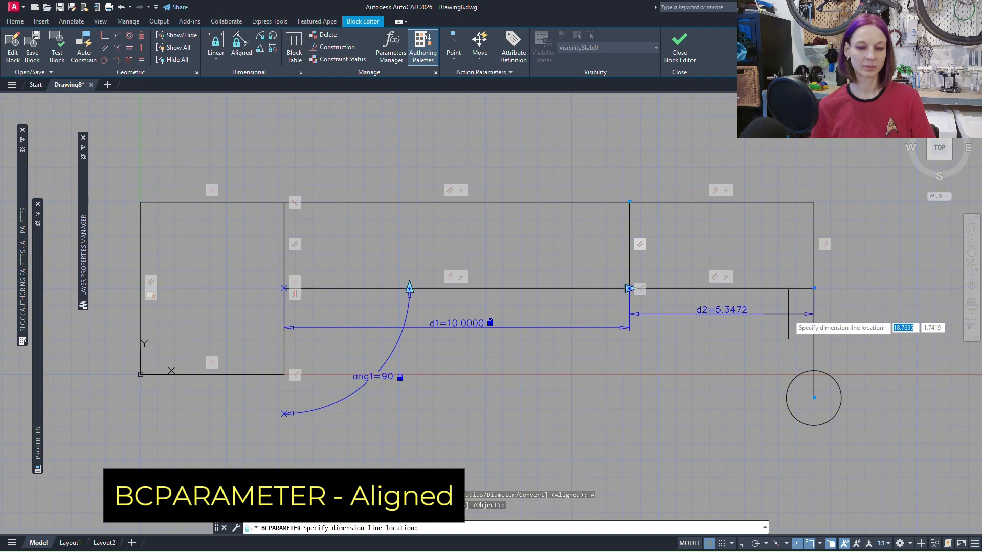
pyautogui.click(784, 317)
pyautogui.write('8')
pyautogui.press('Return')
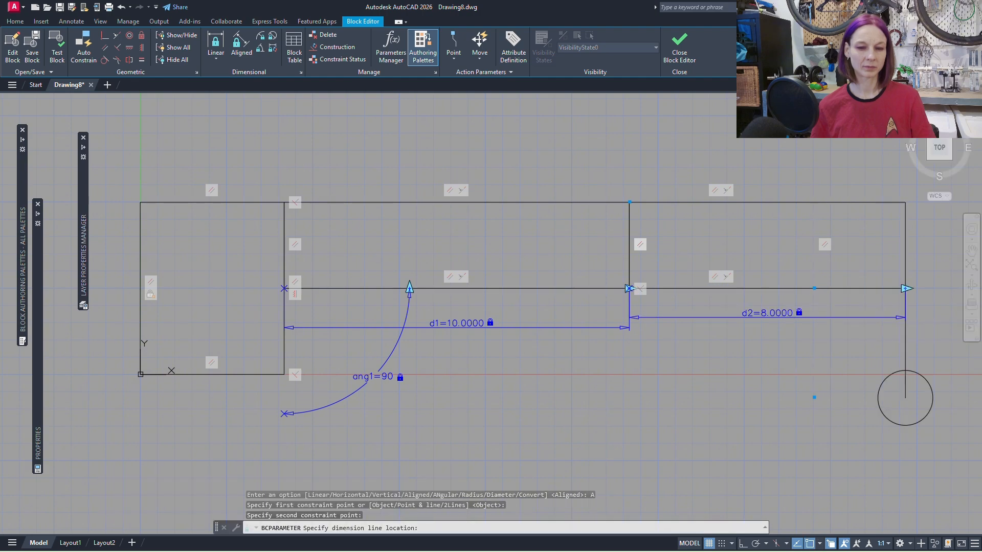
# - Add a vertical linear constraint parameter of 4 from the far-right rectangle's lower-right corner to the circle's centre
pyautogui.moveTo(763, 348); pyautogui.dragTo(699, 348, button='middle')
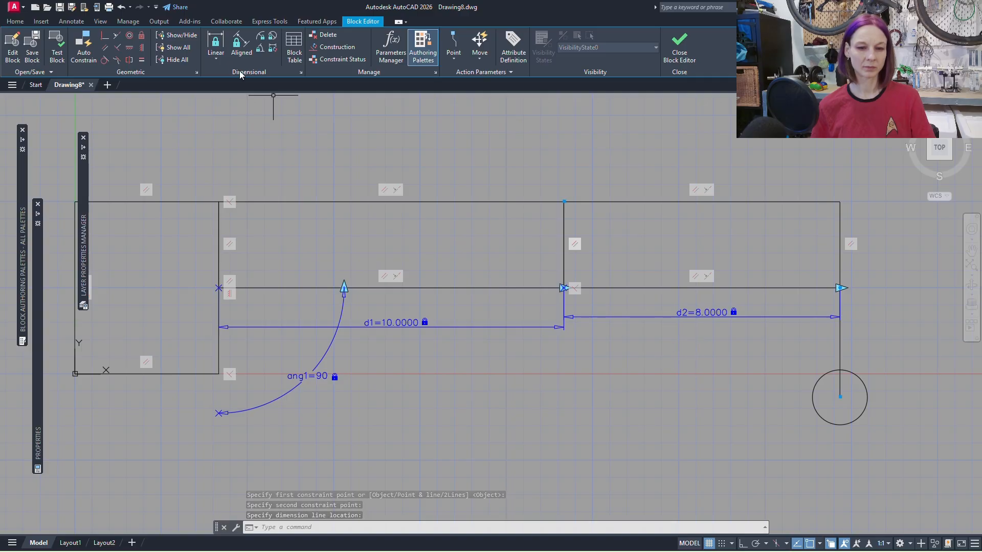
pyautogui.click(219, 42)
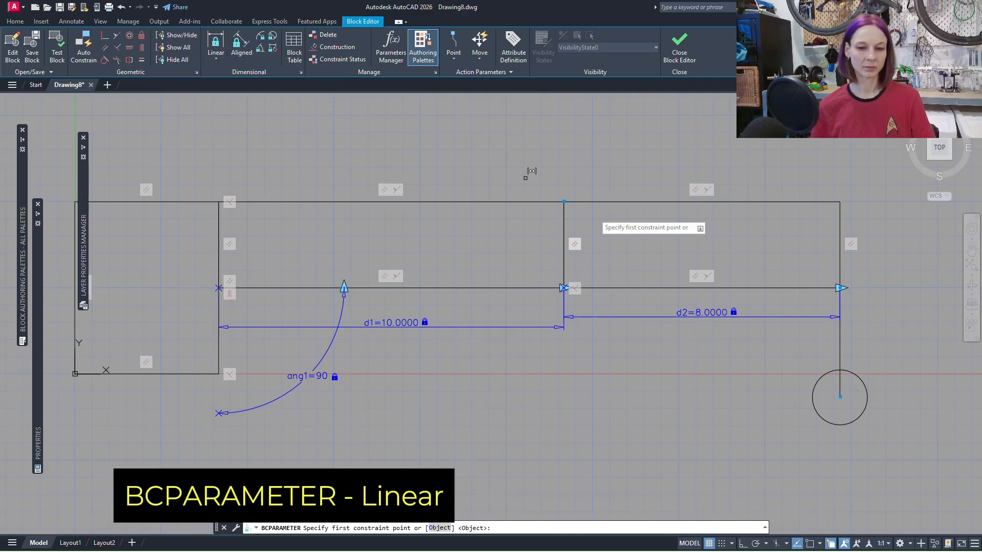
pyautogui.click(838, 305)
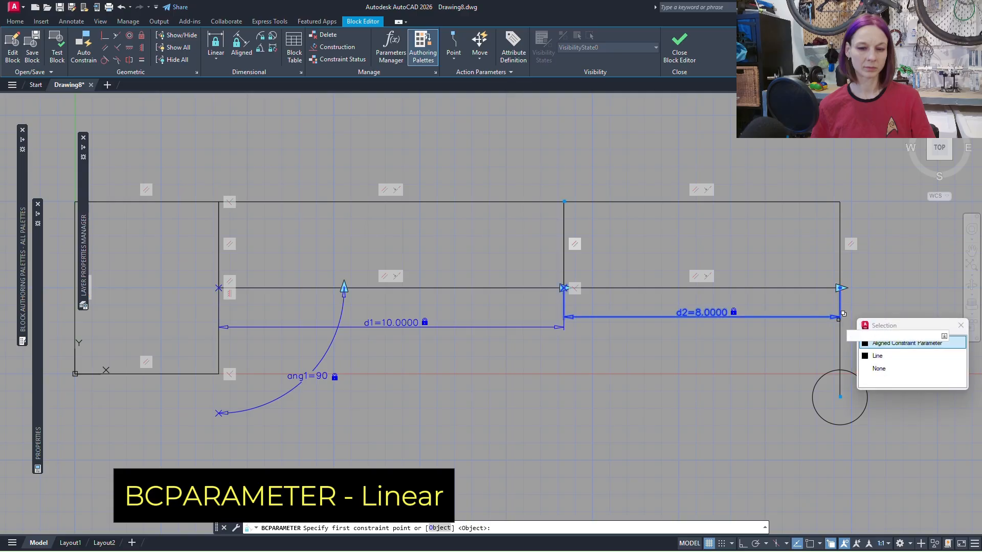
pyautogui.click(874, 357)
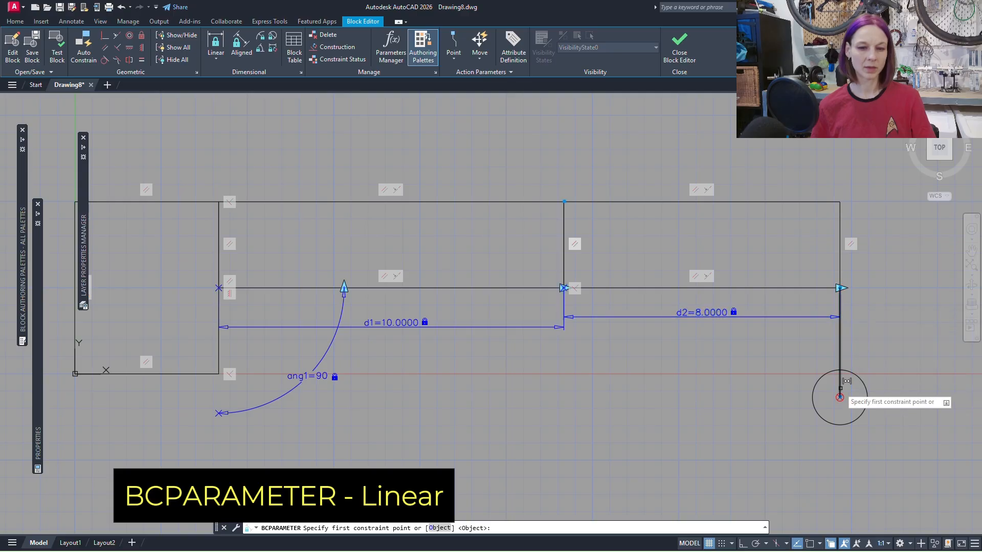
pyautogui.click(842, 289)
pyautogui.click(879, 350)
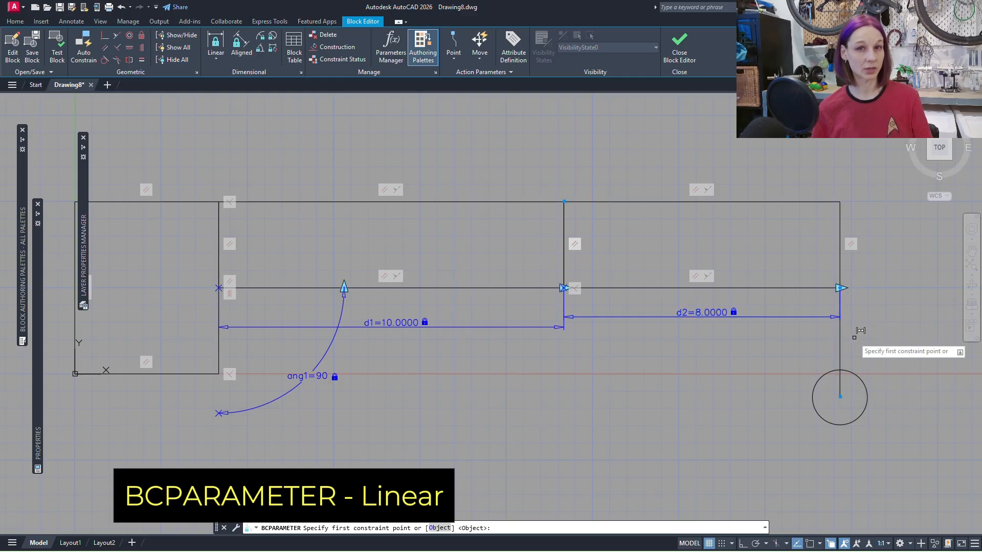
pyautogui.scroll(5, 849, 299)
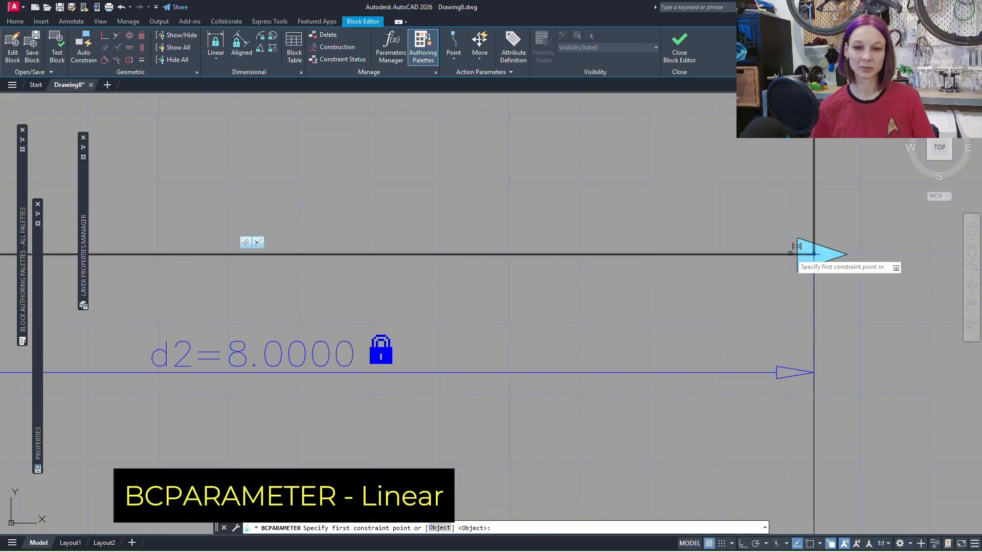
pyautogui.click(813, 254)
pyautogui.scroll(-5, 814, 284)
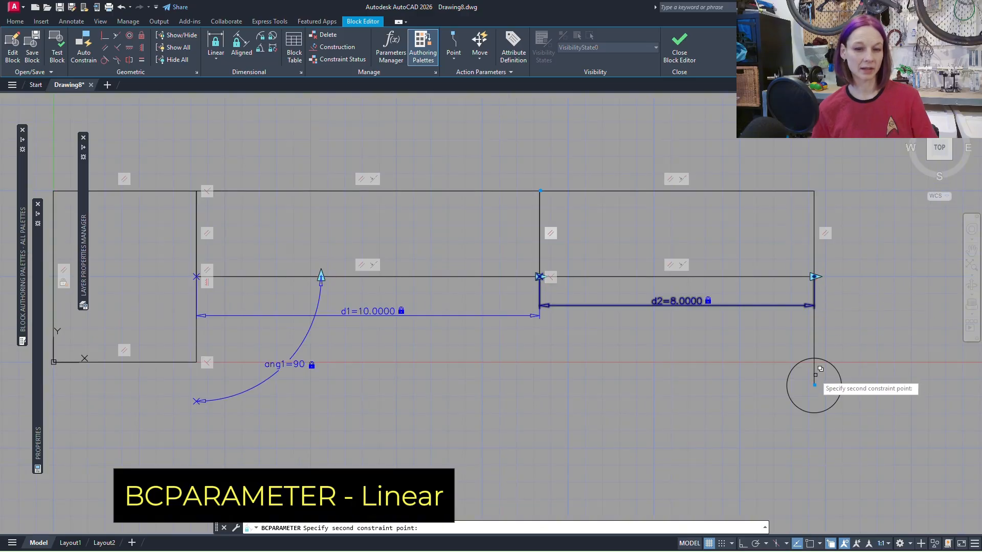
pyautogui.click(814, 385)
pyautogui.click(878, 343)
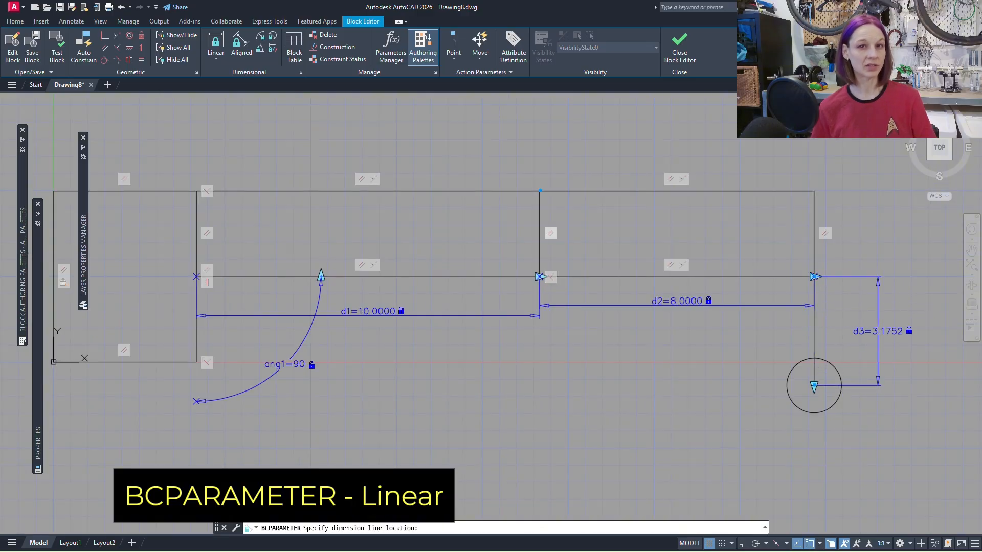
pyautogui.write('4')
pyautogui.press('Return')
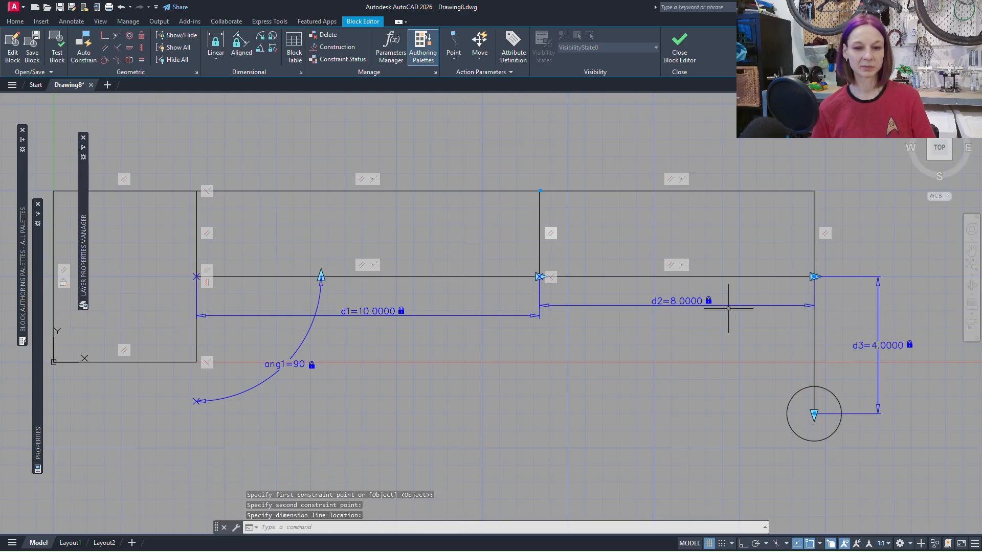
# - Add an aligned constraint parameter of 1 along the middle rectangle's left edge, with its dimension line inside the upright rectangle
pyautogui.click(251, 47)
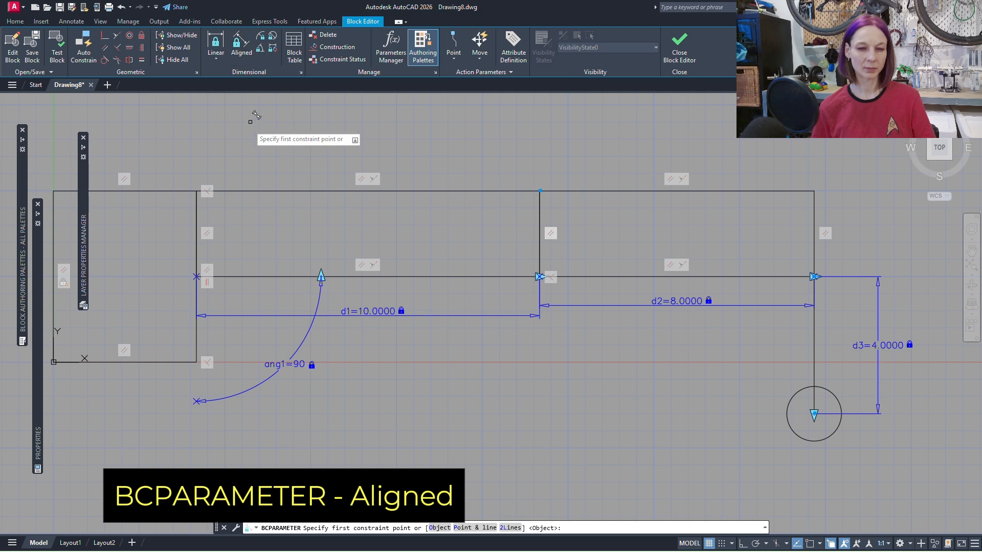
pyautogui.click(225, 187)
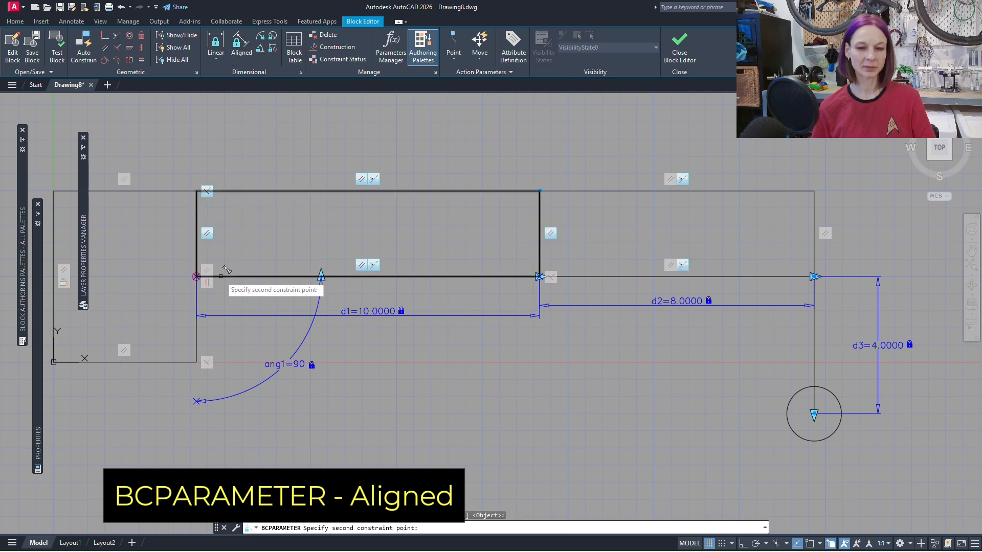
pyautogui.click(197, 277)
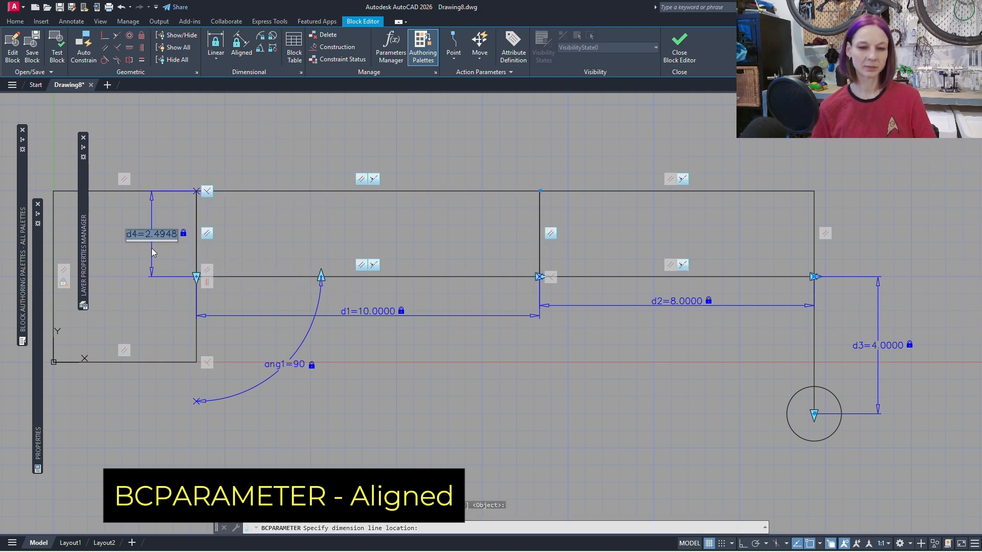
pyautogui.click(151, 248)
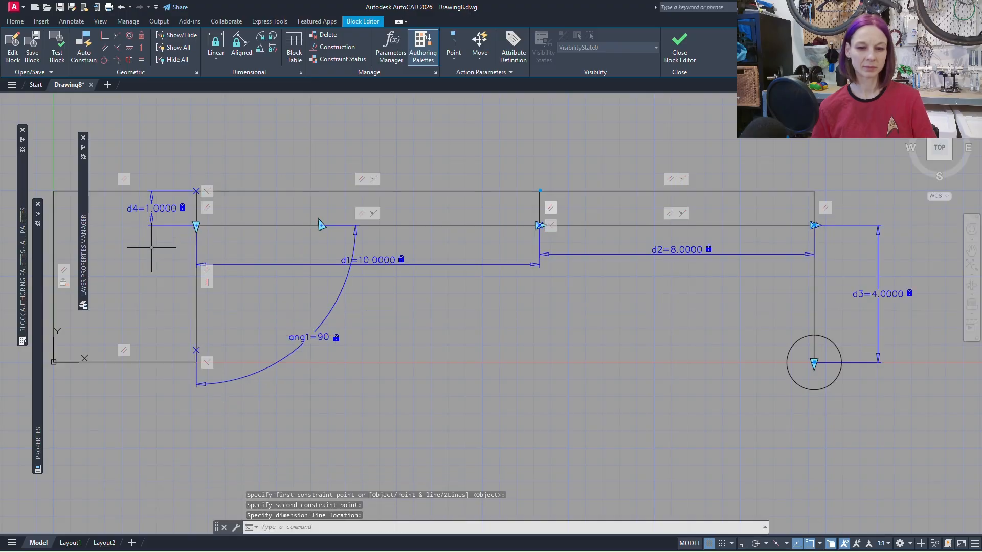
# - Add a vertical linear constraint parameter of 10 along the upright rectangle's left edge, with its dimension line outside the rectangle
pyautogui.moveTo(136, 266); pyautogui.dragTo(225, 245, button='middle')
pyautogui.click(216, 45)
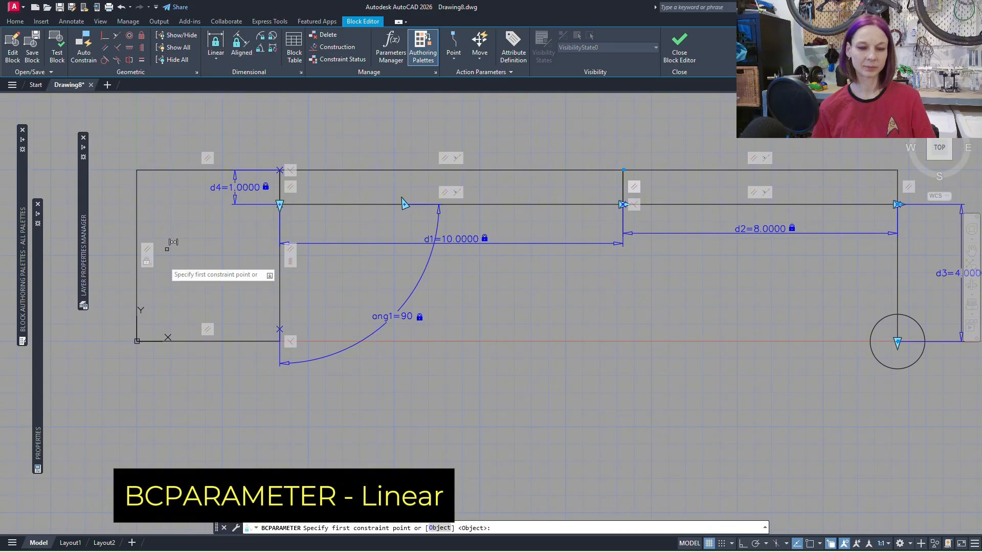
pyautogui.click(137, 340)
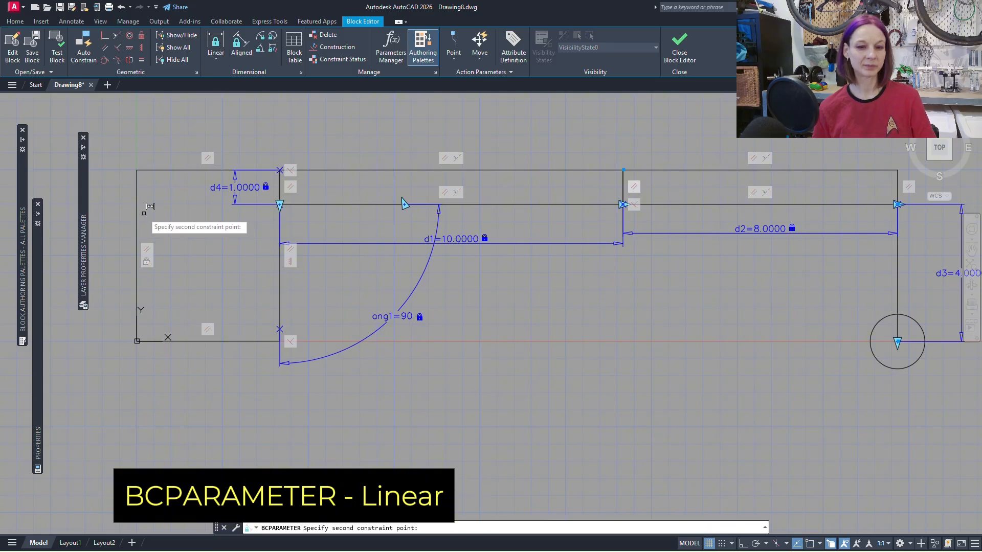
pyautogui.click(137, 170)
pyautogui.click(104, 180)
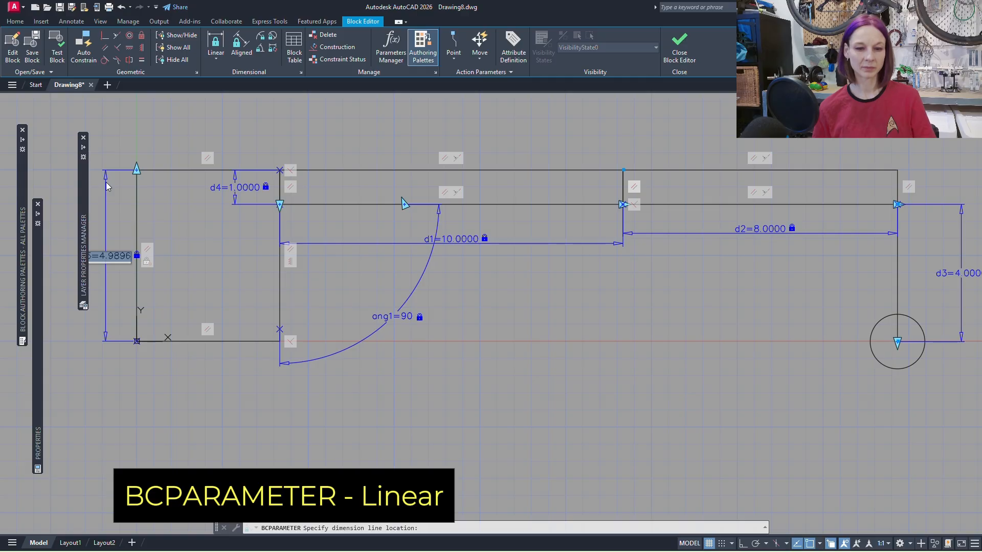
pyautogui.press('Return')
# - Move the 90° angular parameter's dimension arc into the inside corner below the middle rectangle
pyautogui.scroll(3, 372, 244)
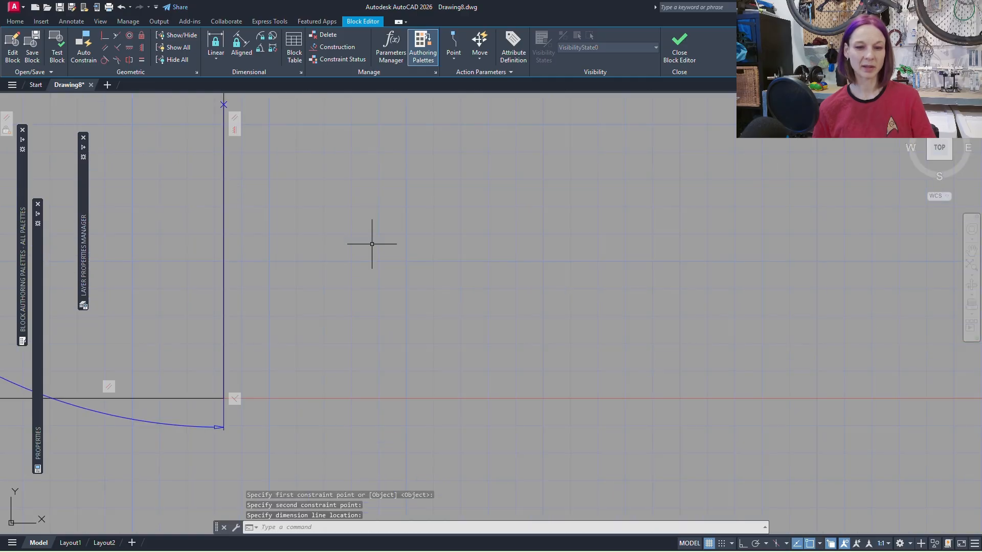
pyautogui.scroll(-4, 372, 244)
pyautogui.middleClick(412, 221)
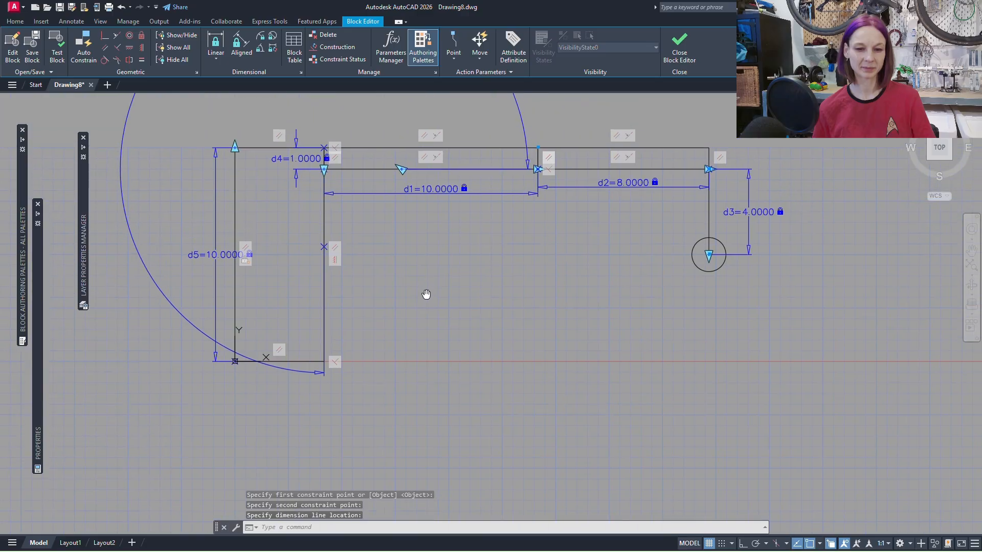
pyautogui.scroll(-2, 436, 395)
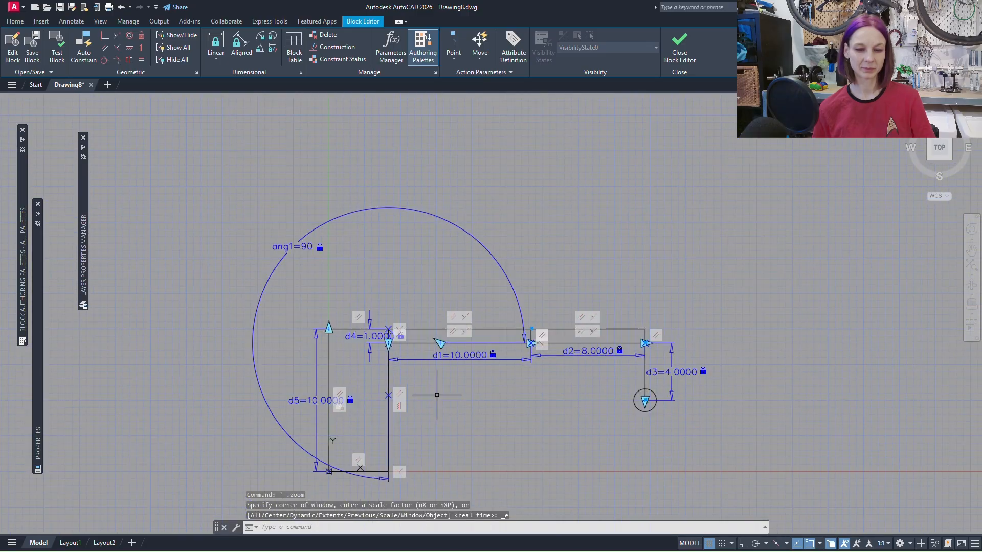
pyautogui.click(296, 206)
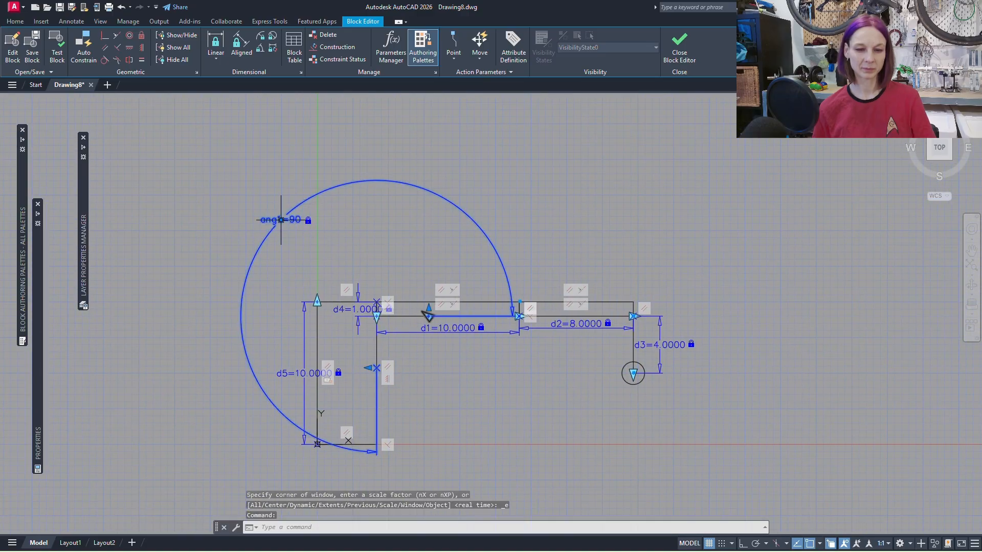
pyautogui.click(281, 219)
pyautogui.click(449, 367)
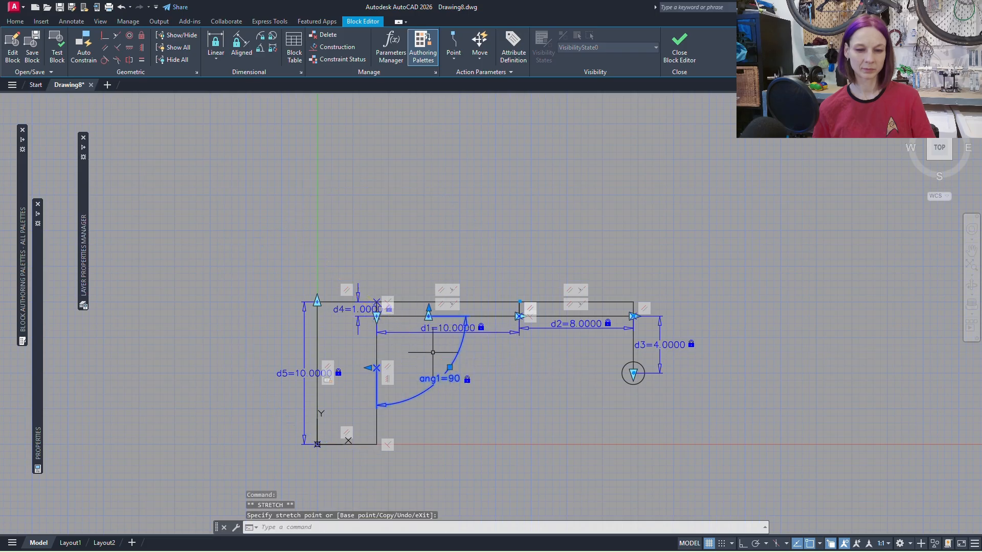
pyautogui.press('Escape')
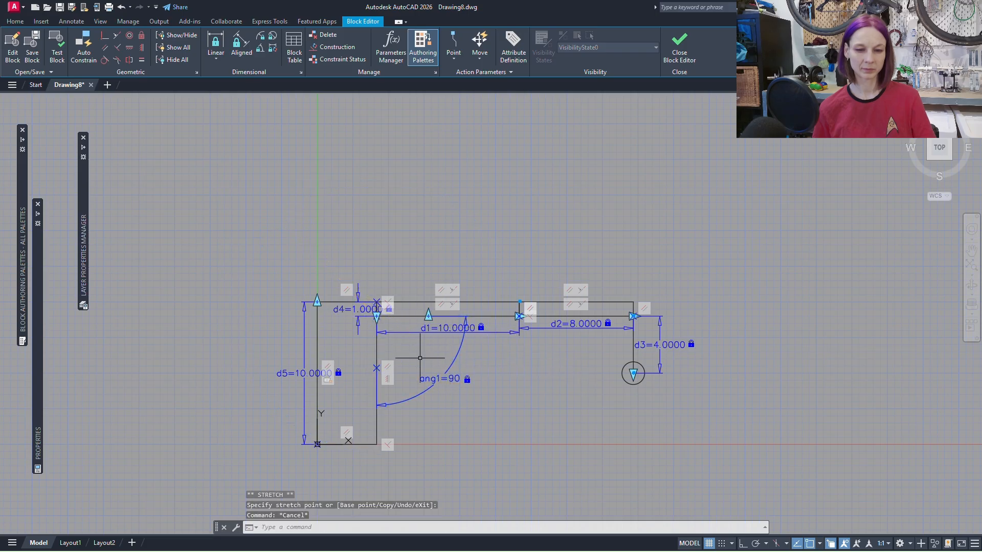
# - Move the angular parameter's arrow grip to just above the far-right rectangle, near its outer end
pyautogui.click(430, 316)
pyautogui.click(428, 315)
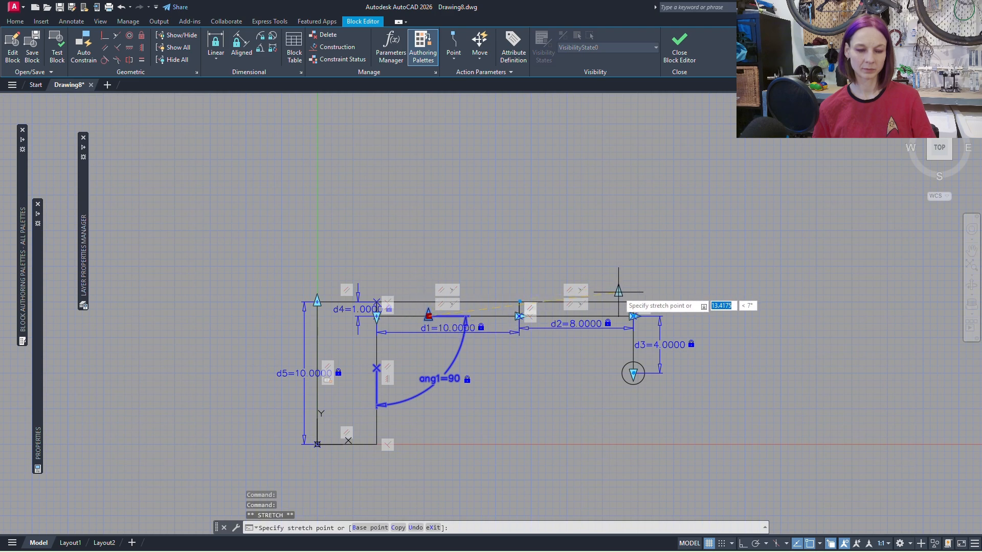
pyautogui.click(617, 290)
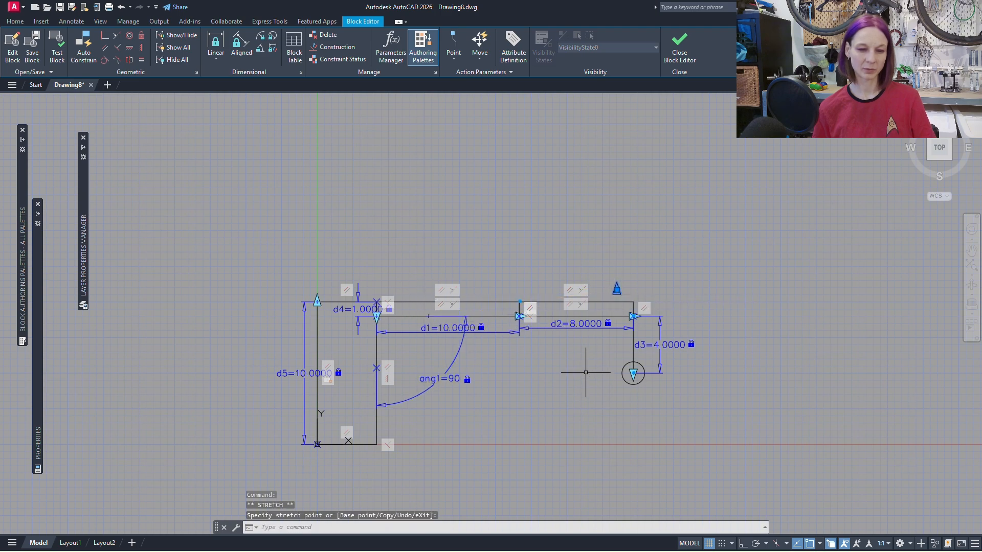
pyautogui.press('Escape')
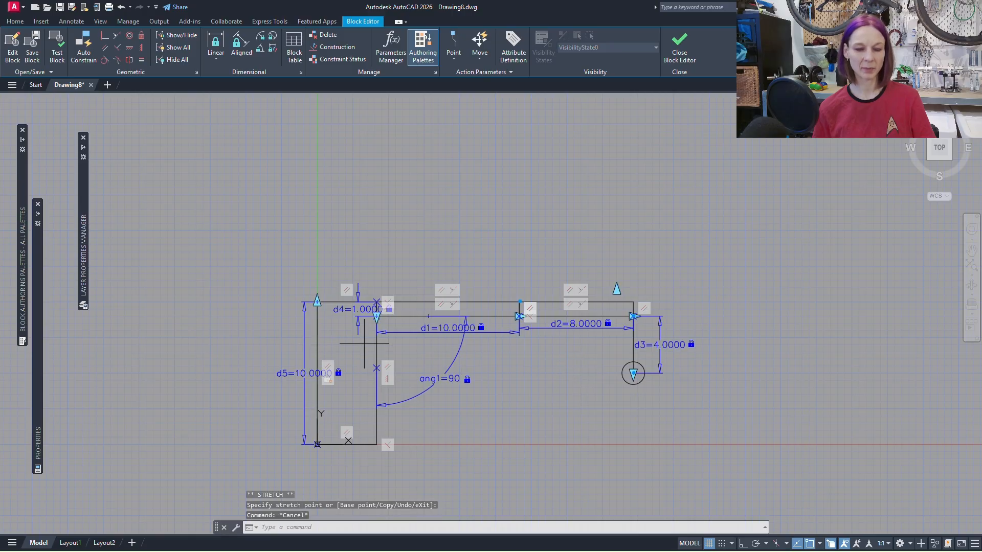
# - Set the number of grips to 0 for the boom thickness (d4) and upright height (d5) parameters
pyautogui.click(310, 351)
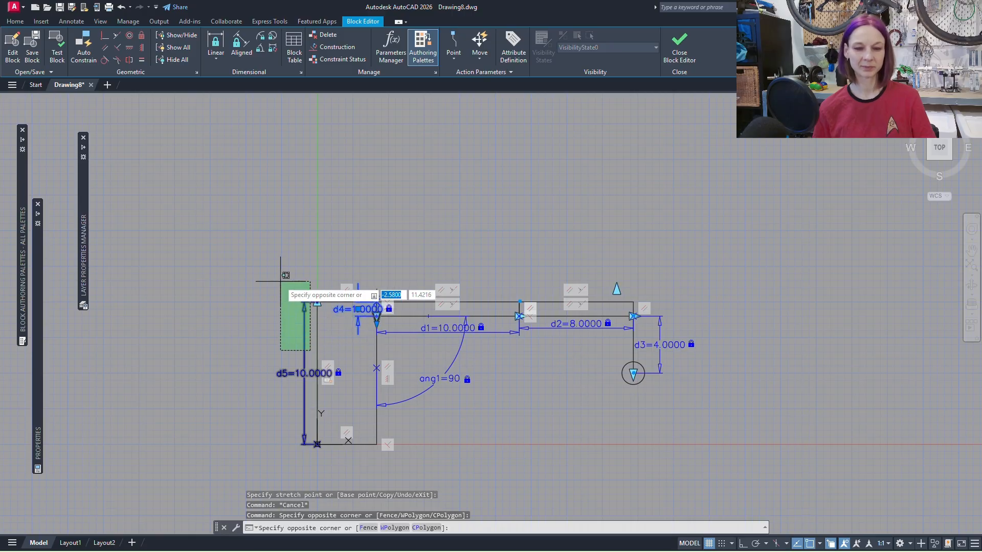
pyautogui.click(280, 281)
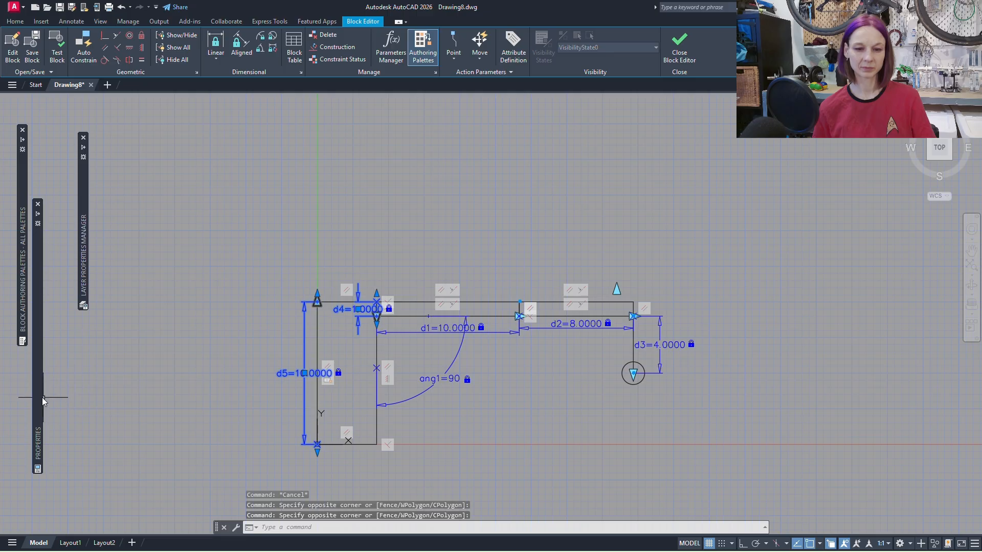
pyautogui.moveTo(43, 401)
pyautogui.click(219, 455)
pyautogui.click(219, 456)
pyautogui.click(219, 492)
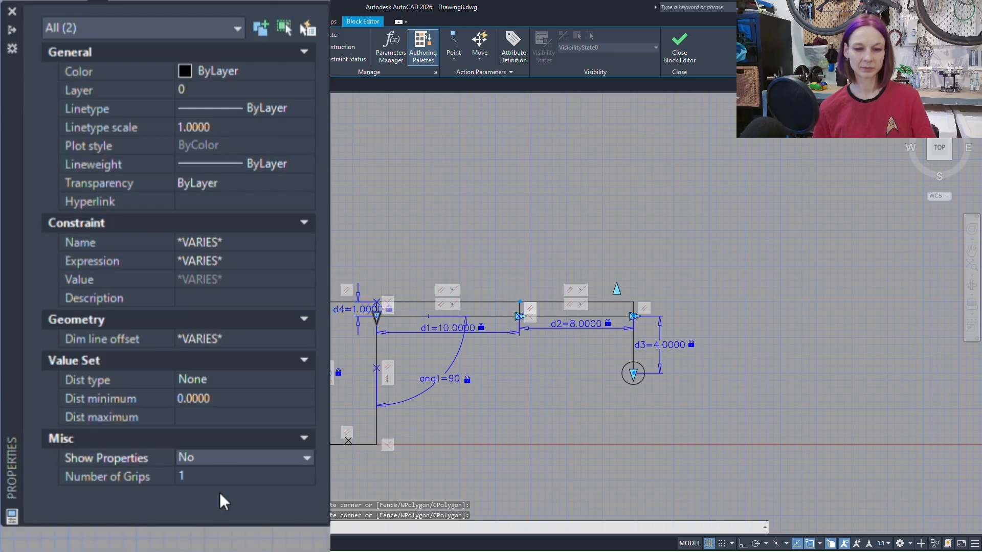
pyautogui.click(219, 476)
pyautogui.click(220, 476)
pyautogui.click(222, 492)
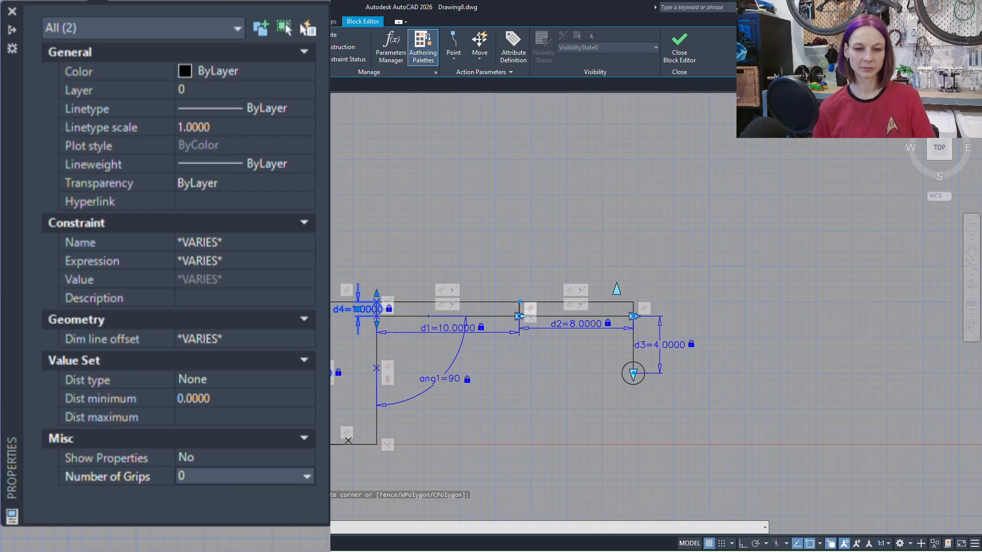
pyautogui.press('Escape')
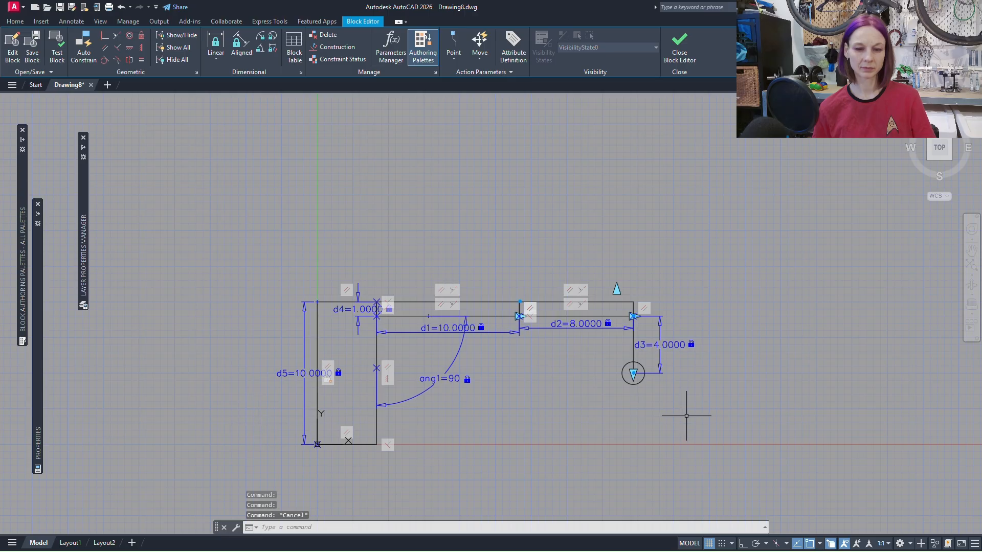
# - Save the block changes and exit the Block Editor
pyautogui.click(682, 47)
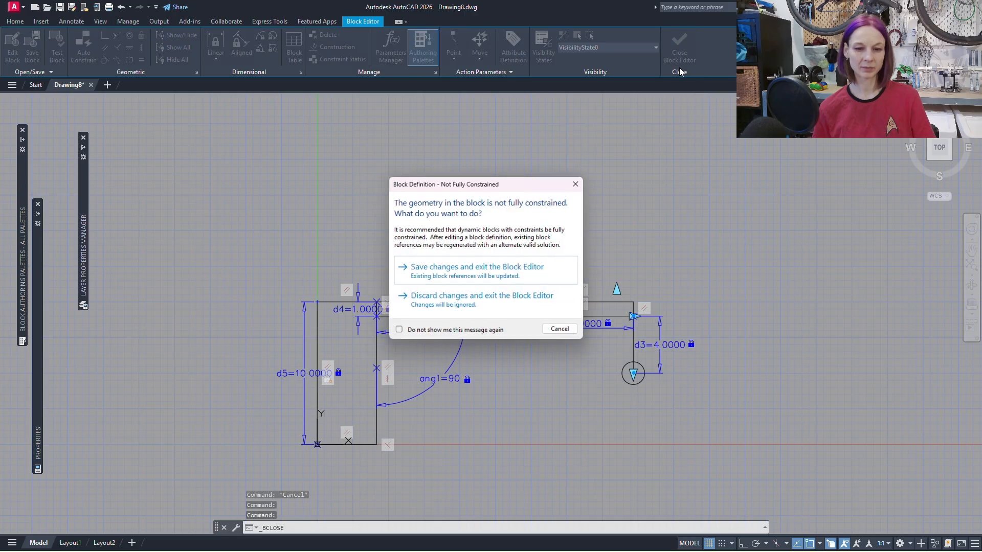
pyautogui.click(522, 273)
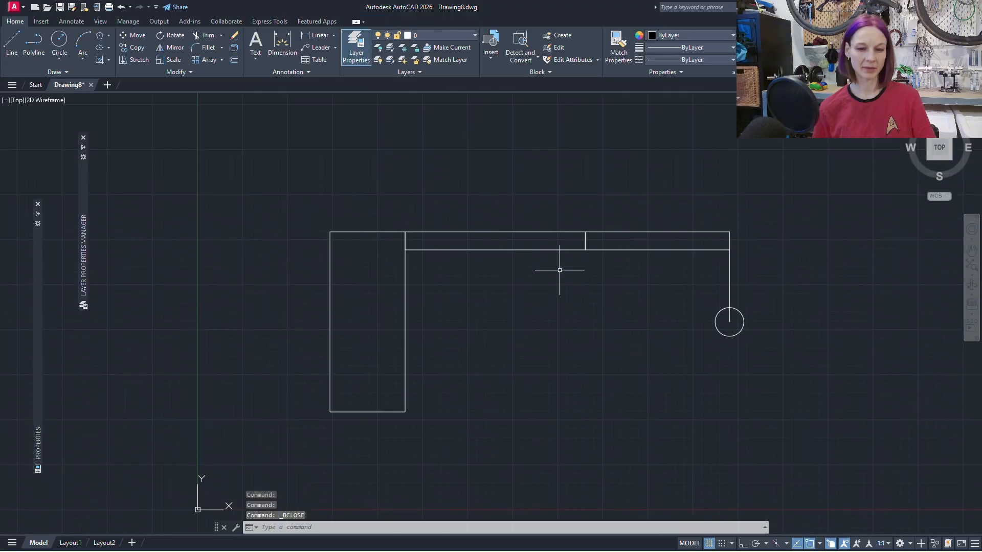
# - Use the inserted block's grips to tilt the boom up to about 101° and shorten its middle rectangle
pyautogui.click(565, 250)
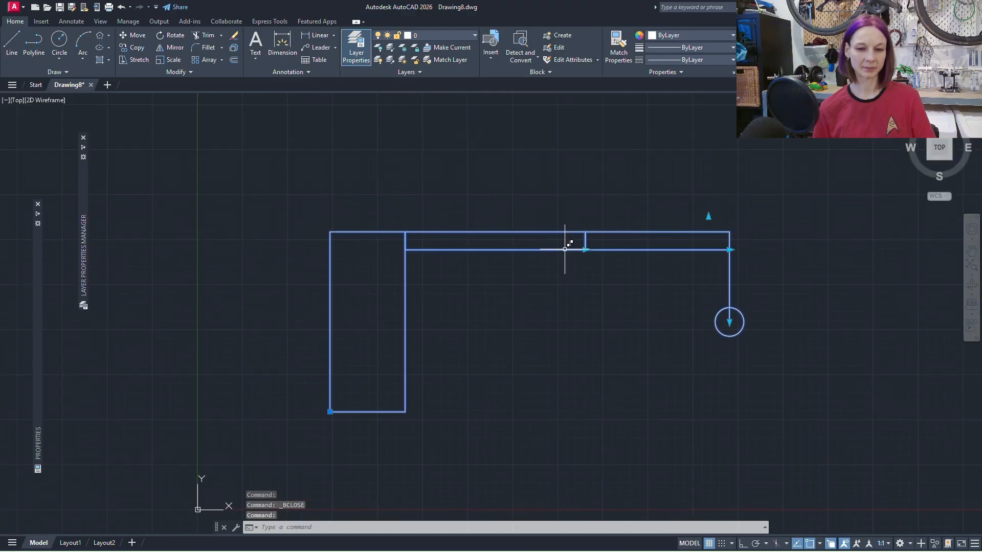
pyautogui.click(708, 217)
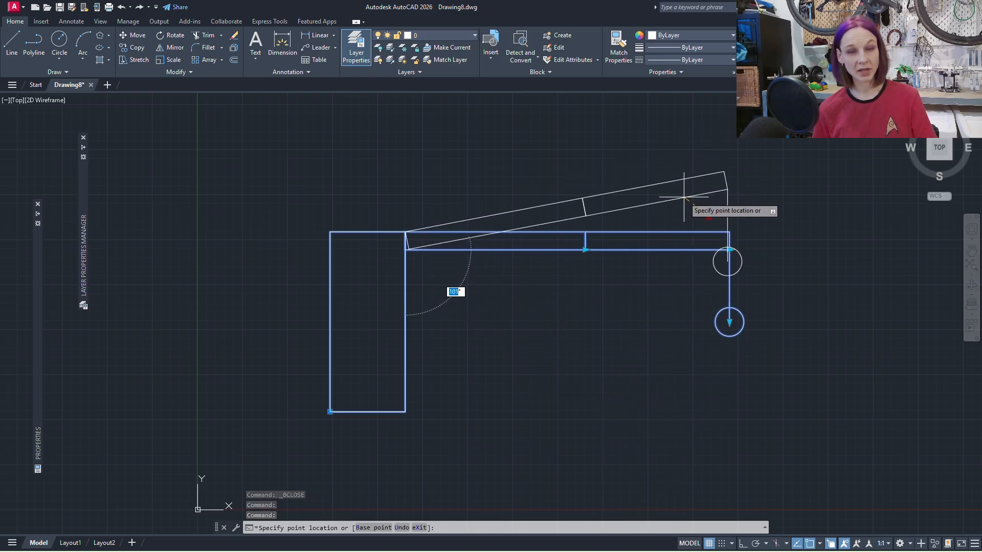
pyautogui.click(684, 197)
pyautogui.click(586, 217)
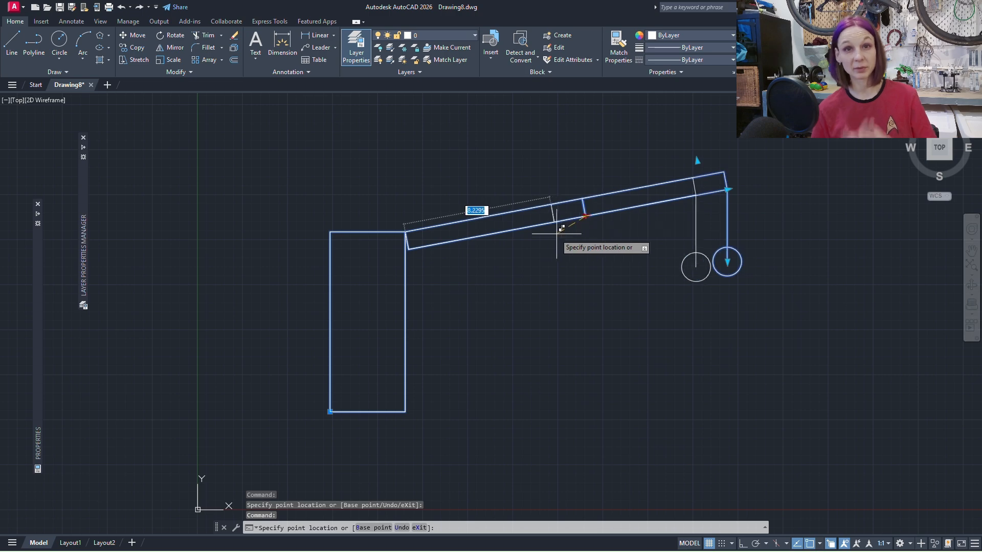
pyautogui.click(524, 255)
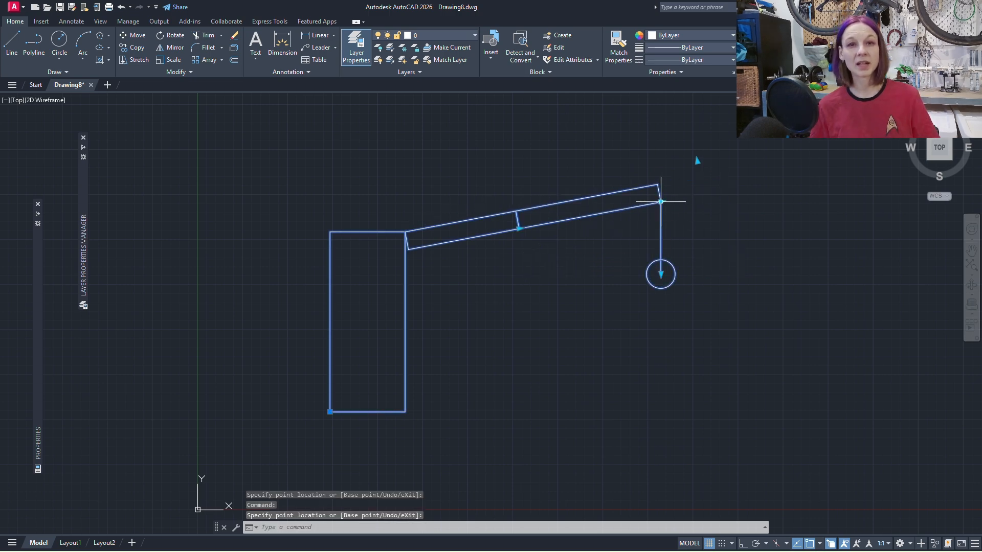
# - Lengthen the outer boom rectangle to about 13.3 and lower the hanging circle with their grips
pyautogui.click(661, 202)
pyautogui.click(754, 181)
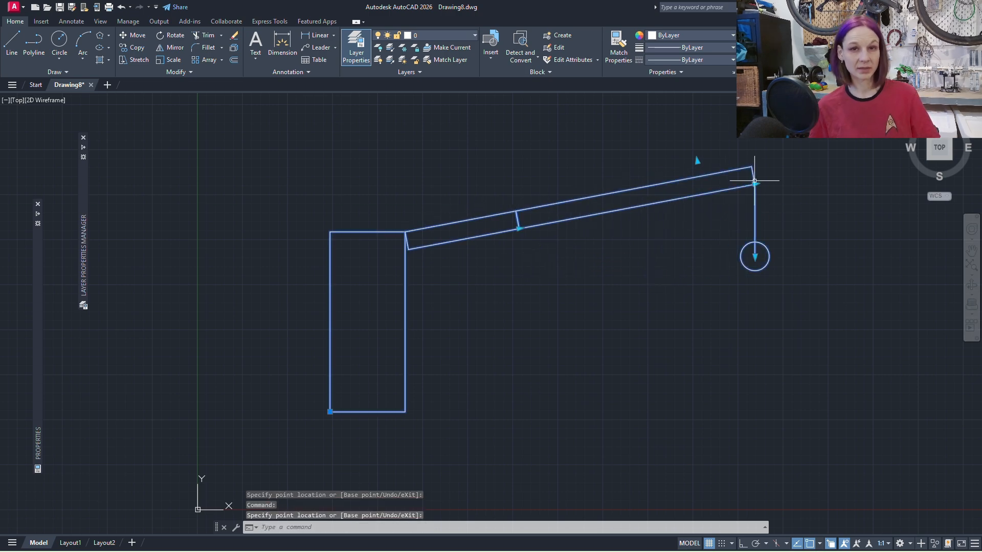
pyautogui.click(756, 258)
pyautogui.click(755, 330)
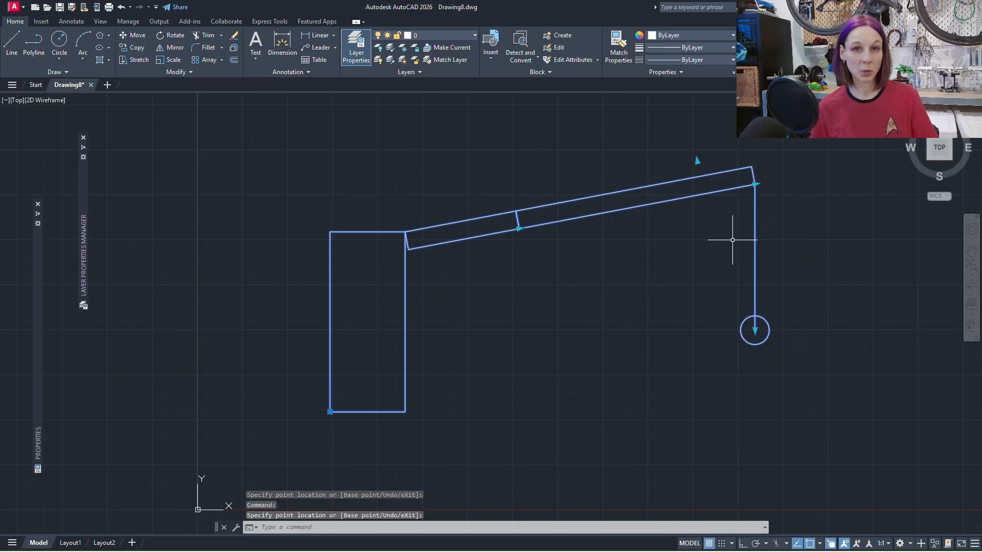
# - Tilt the boom slightly below horizontal and shorten the outer boom rectangle to less than half its length
pyautogui.click(697, 161)
pyautogui.click(796, 264)
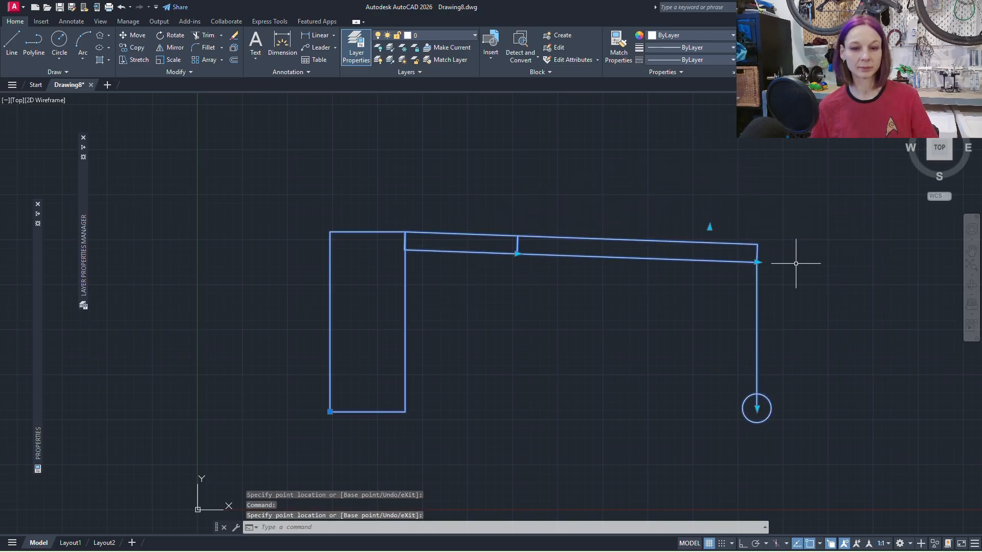
pyautogui.click(757, 260)
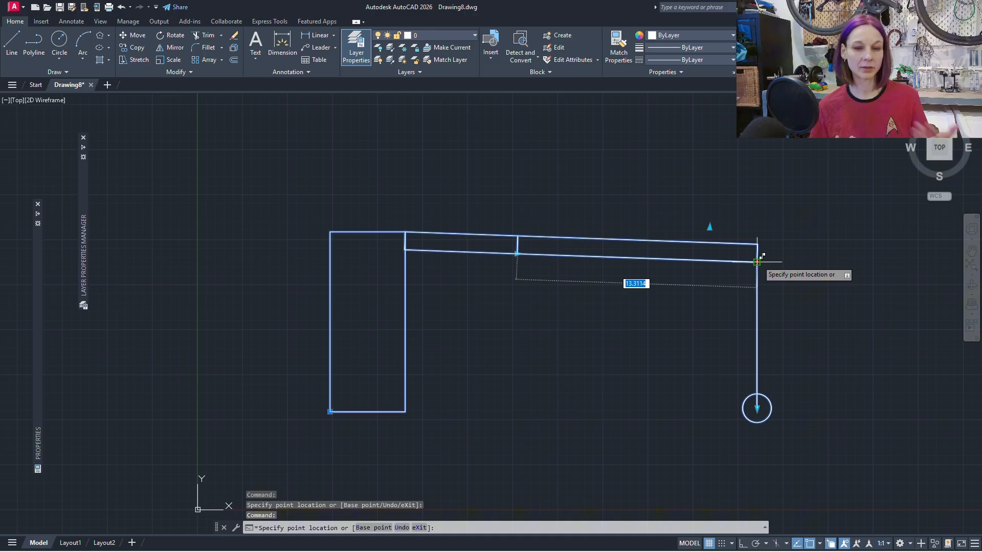
pyautogui.click(614, 278)
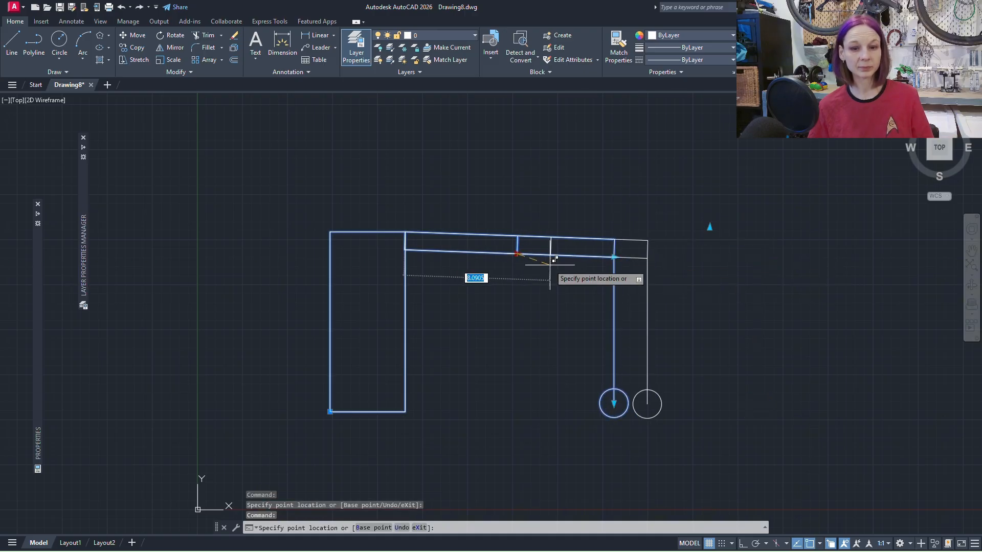
# - Lengthen both the middle and outer boom rectangles with their grips, and deselect the block
pyautogui.click(652, 284)
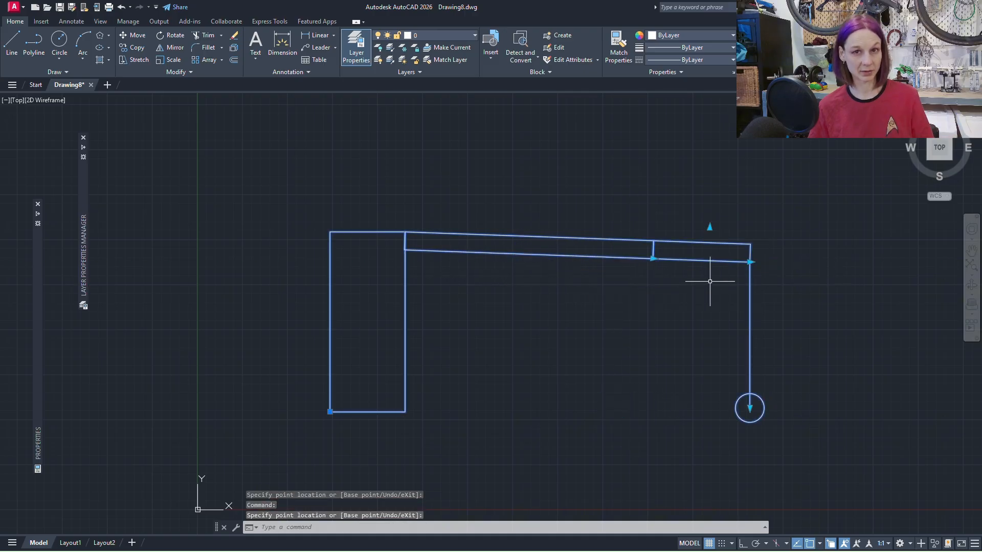
pyautogui.click(804, 264)
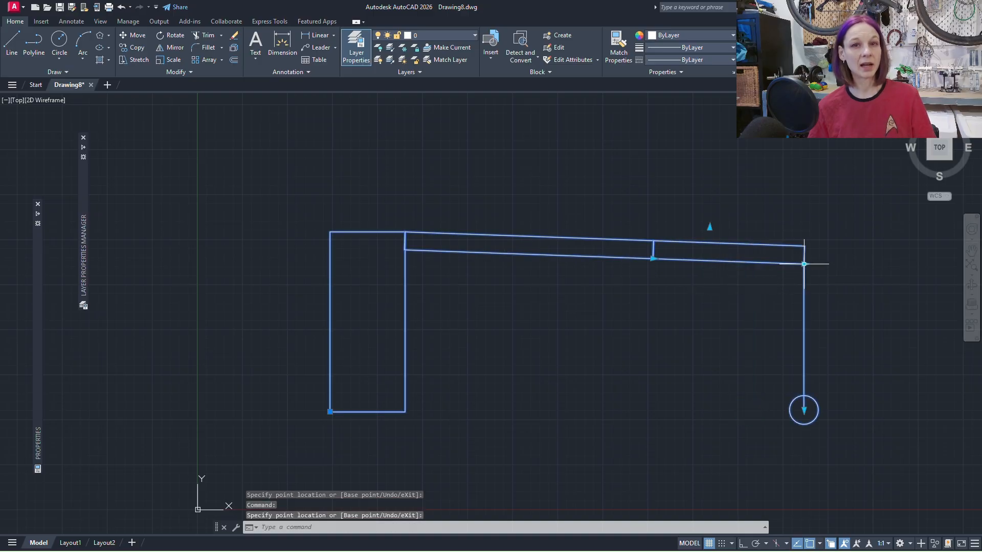
pyautogui.press('Escape')
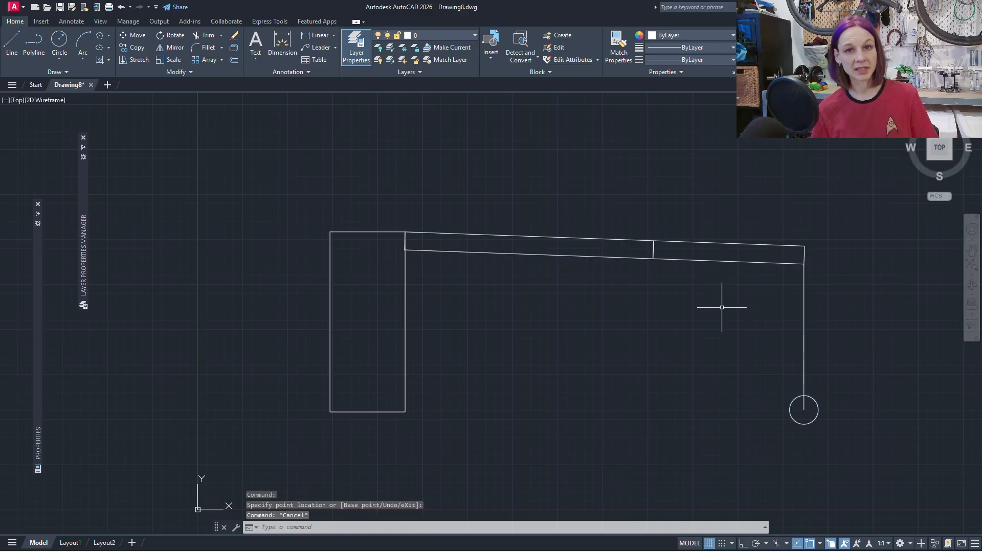